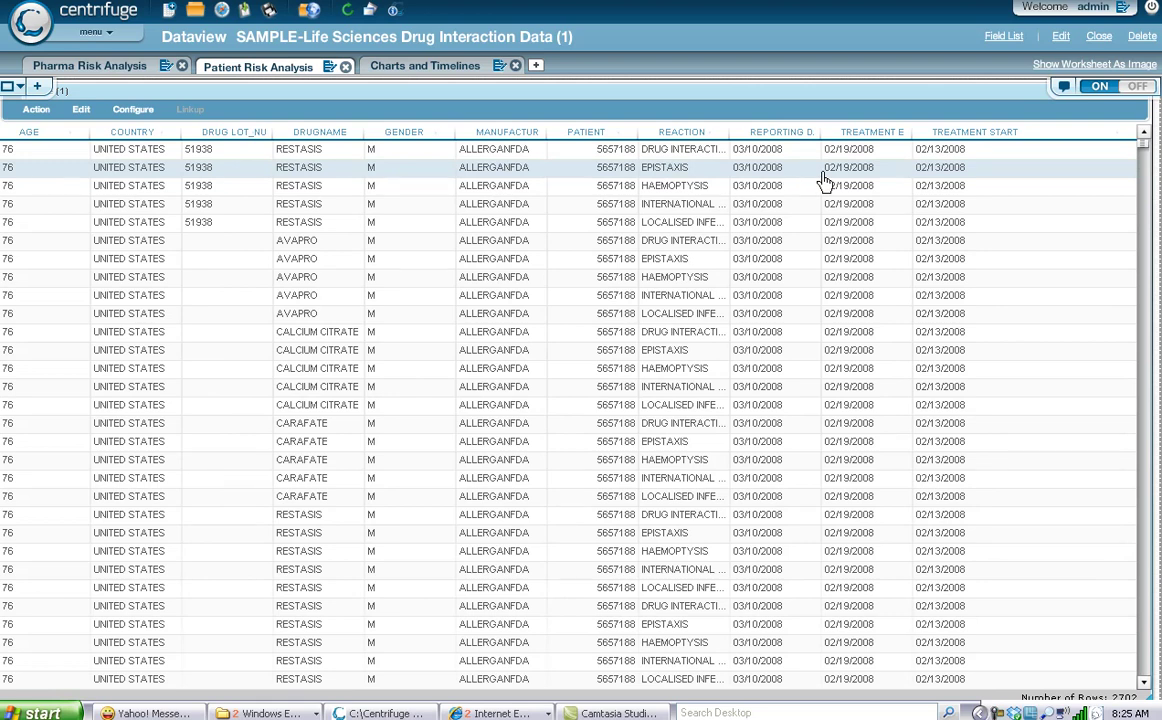
Move REACTION ahead of DRUGNAME, sort ascending by reaction, and cancel the DRUGNAME column removal
mouse_move(710, 144)
left_click_drag(705, 145, 272, 186)
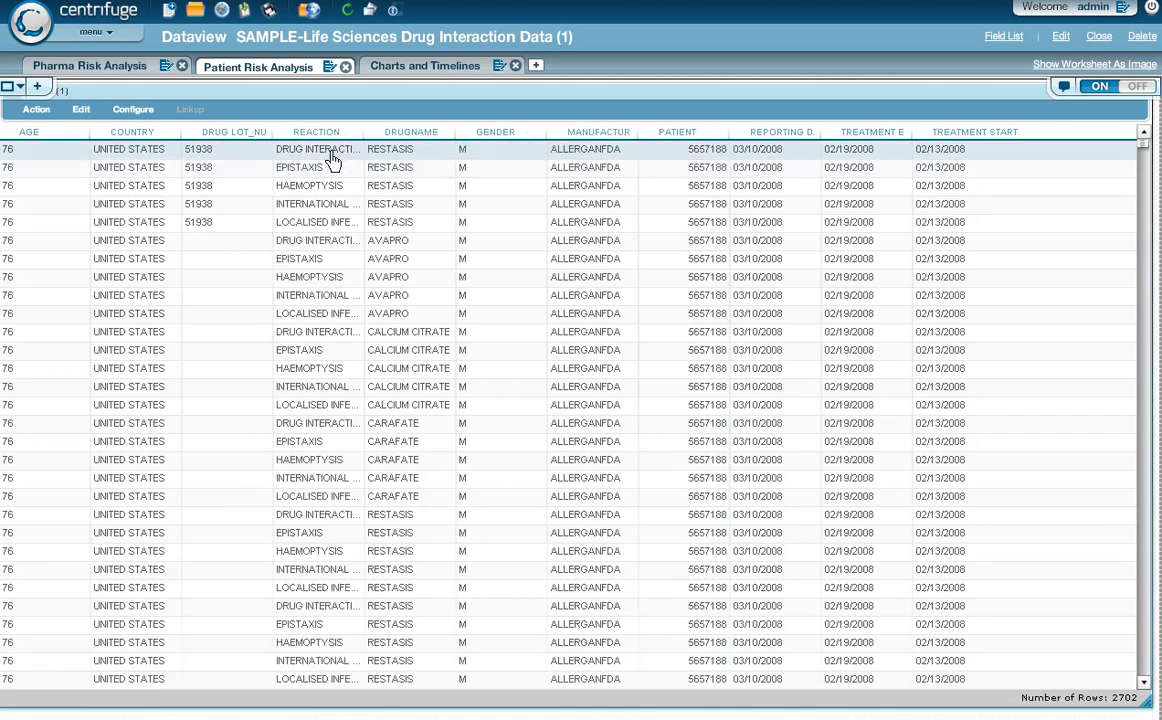
mouse_move(355, 135)
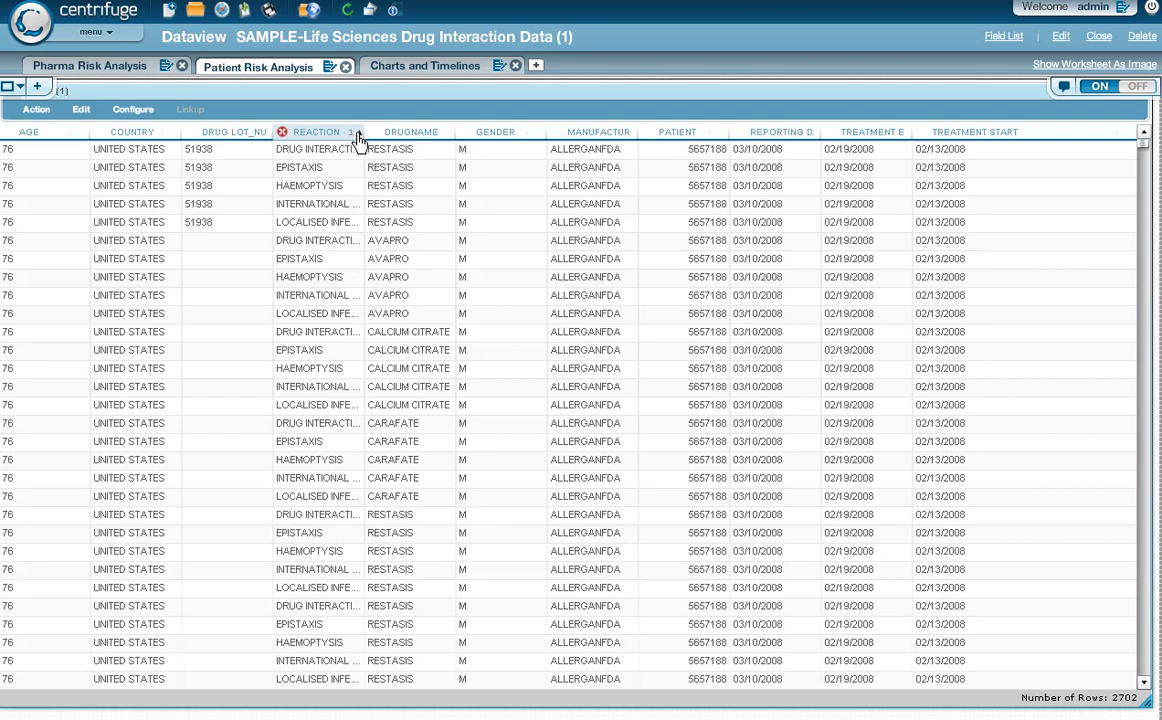
left_click(358, 138)
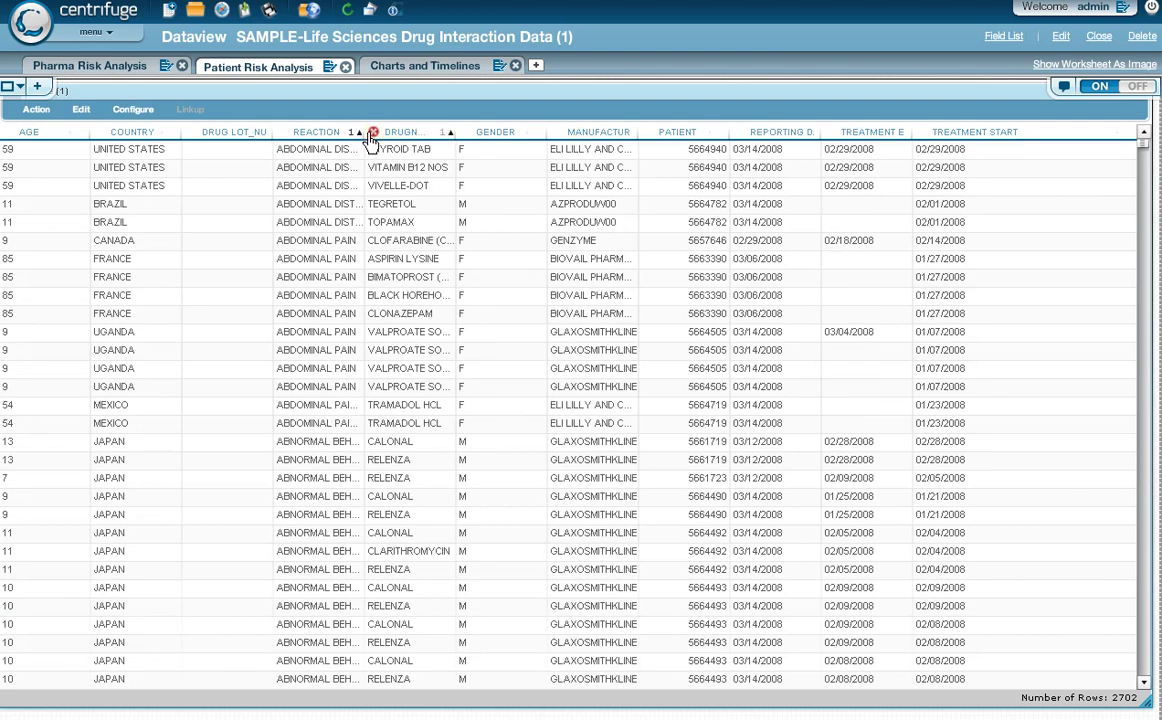
left_click(367, 134)
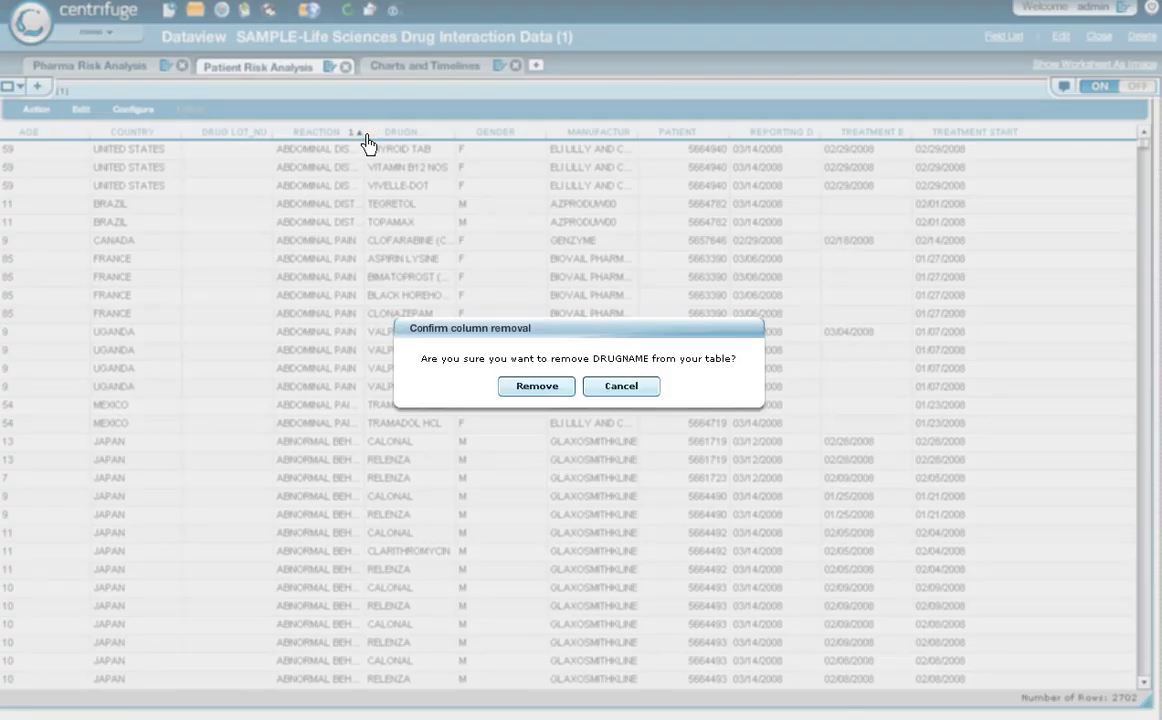
left_click(621, 387)
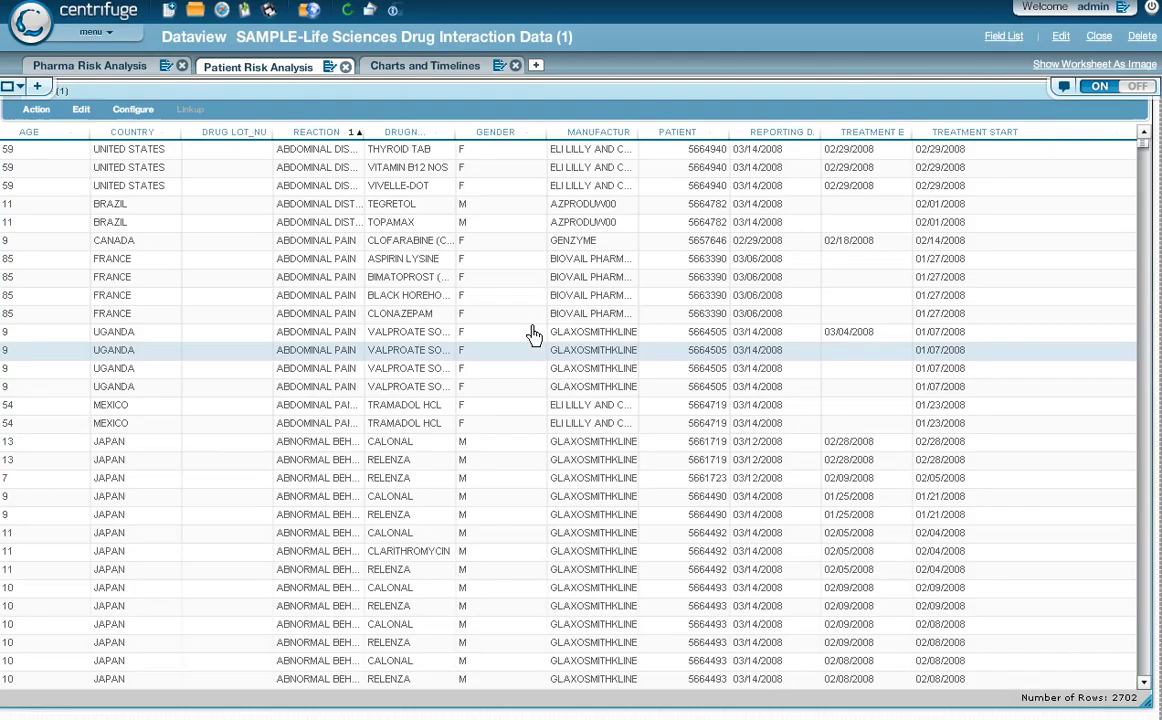
On Charts and Timelines, drill the gender chart's F bar into female patients by age
left_click(422, 68)
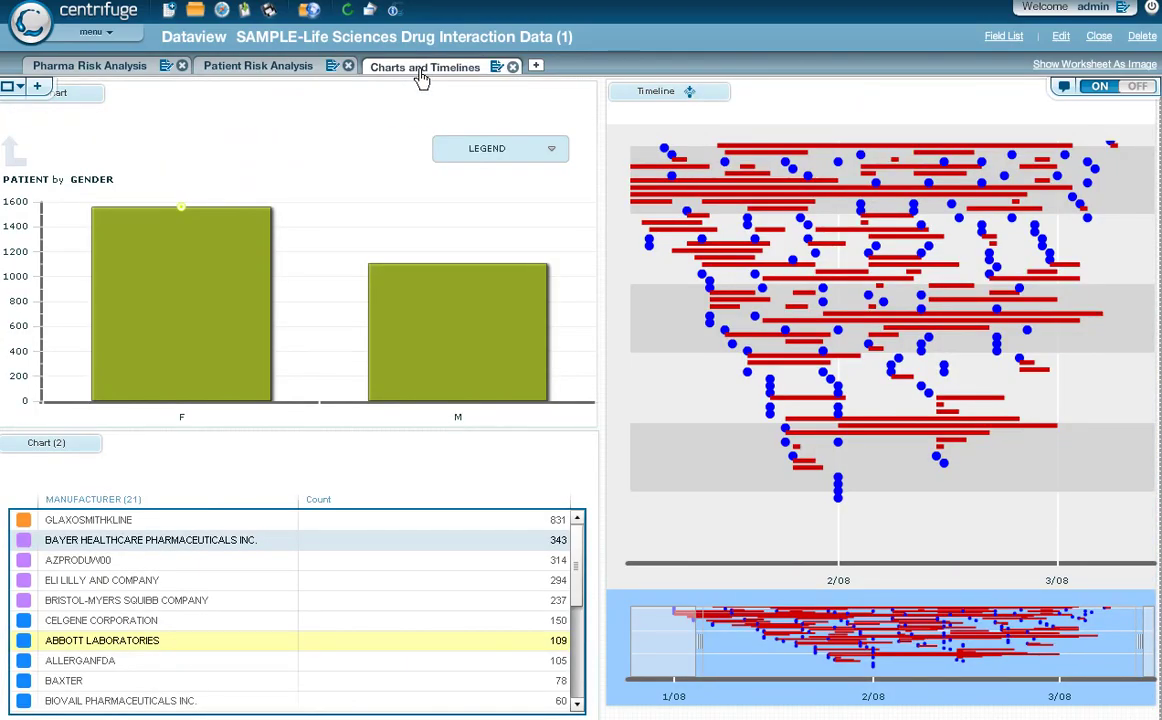
mouse_move(402, 179)
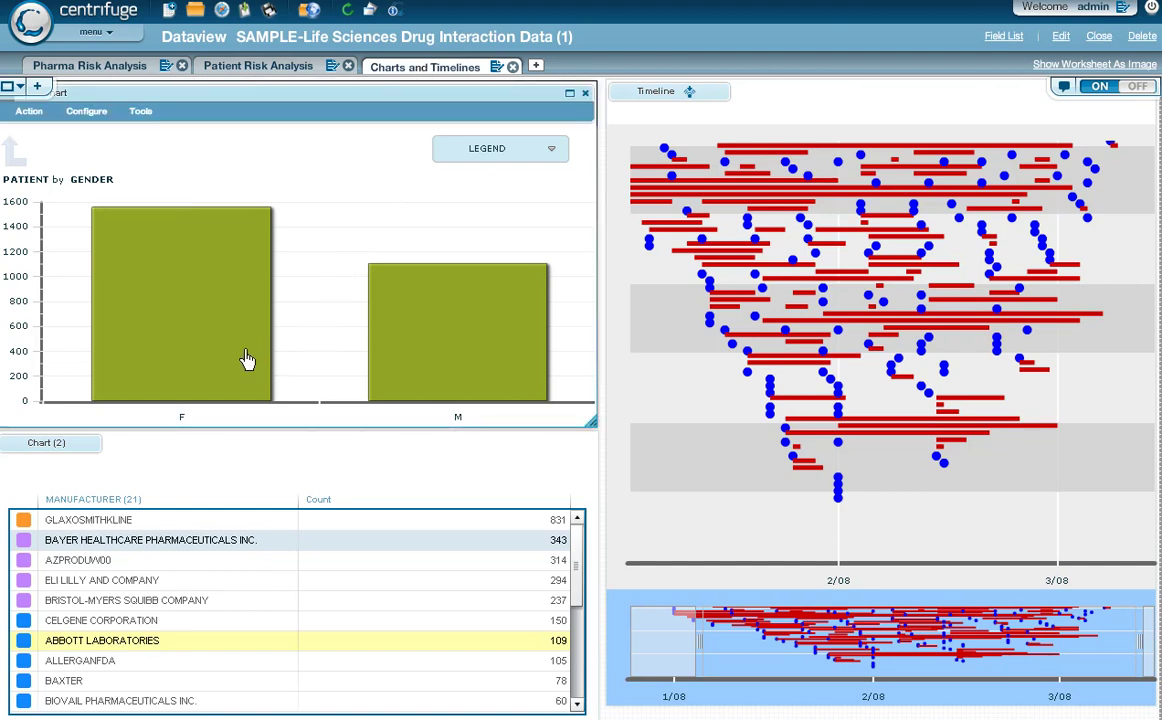
mouse_move(241, 360)
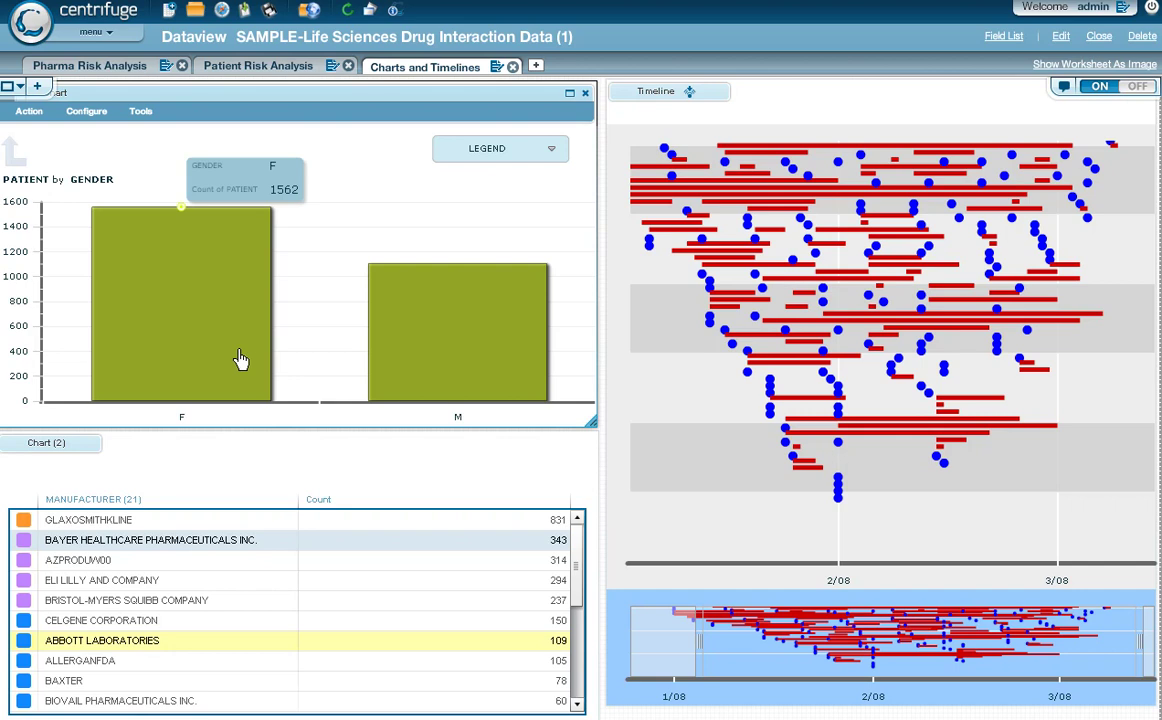
left_click(206, 341)
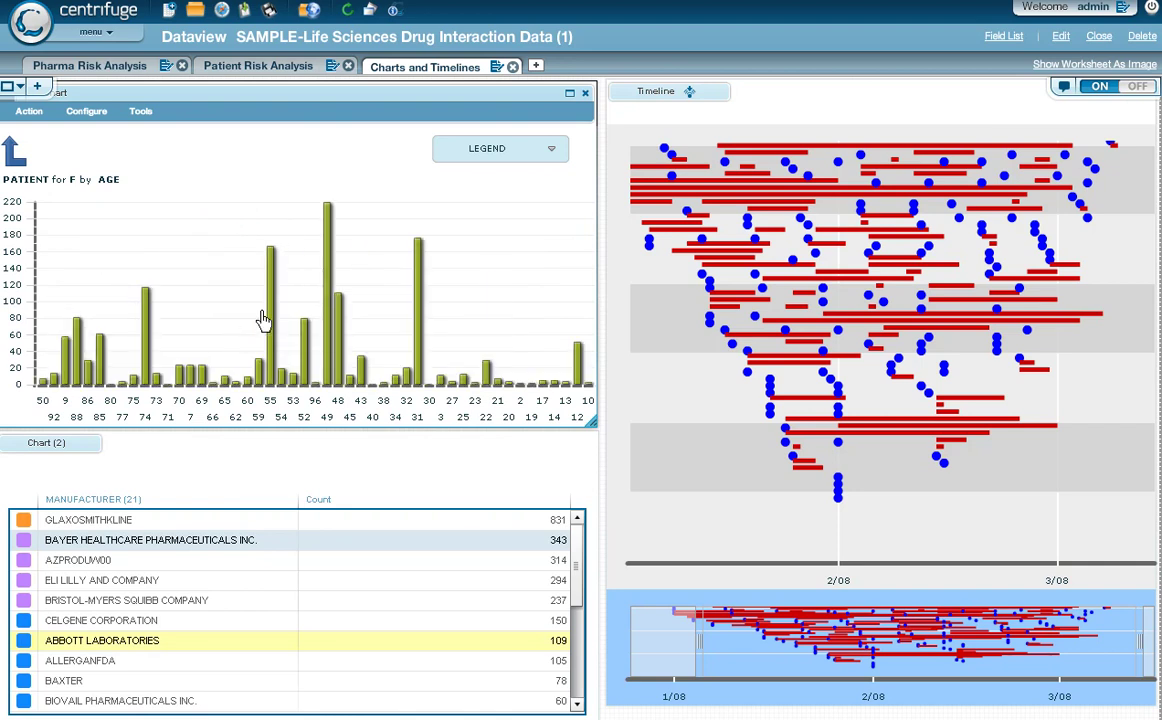
mouse_move(325, 266)
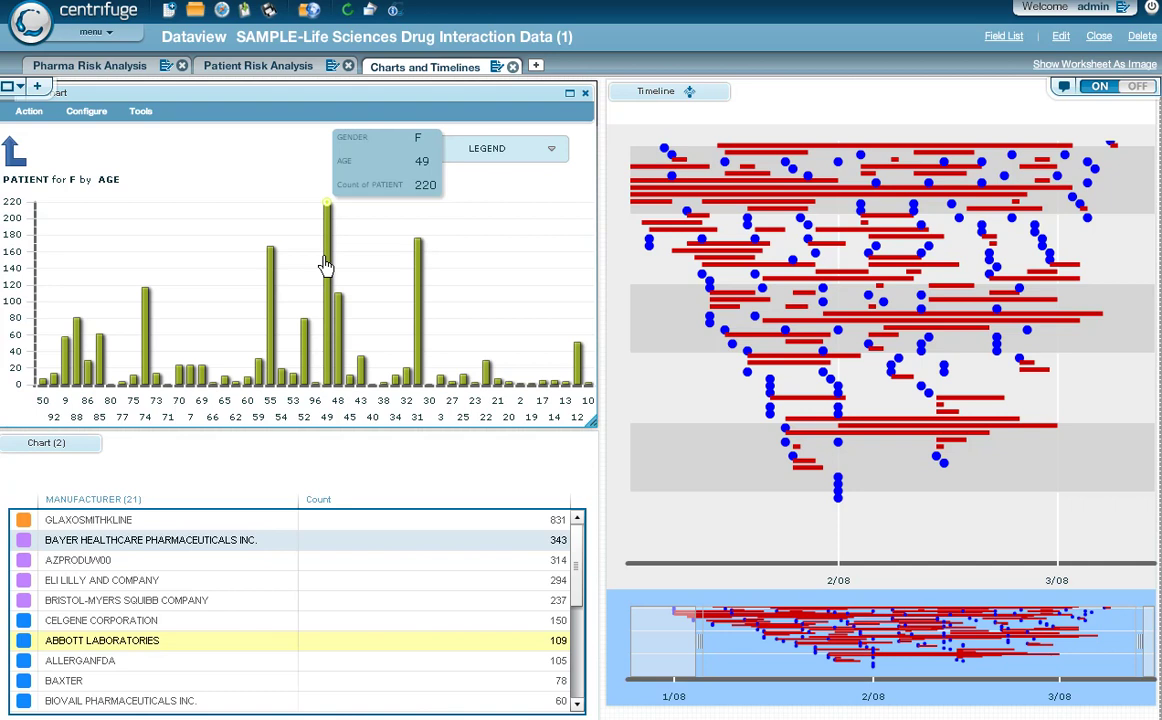
mouse_move(277, 288)
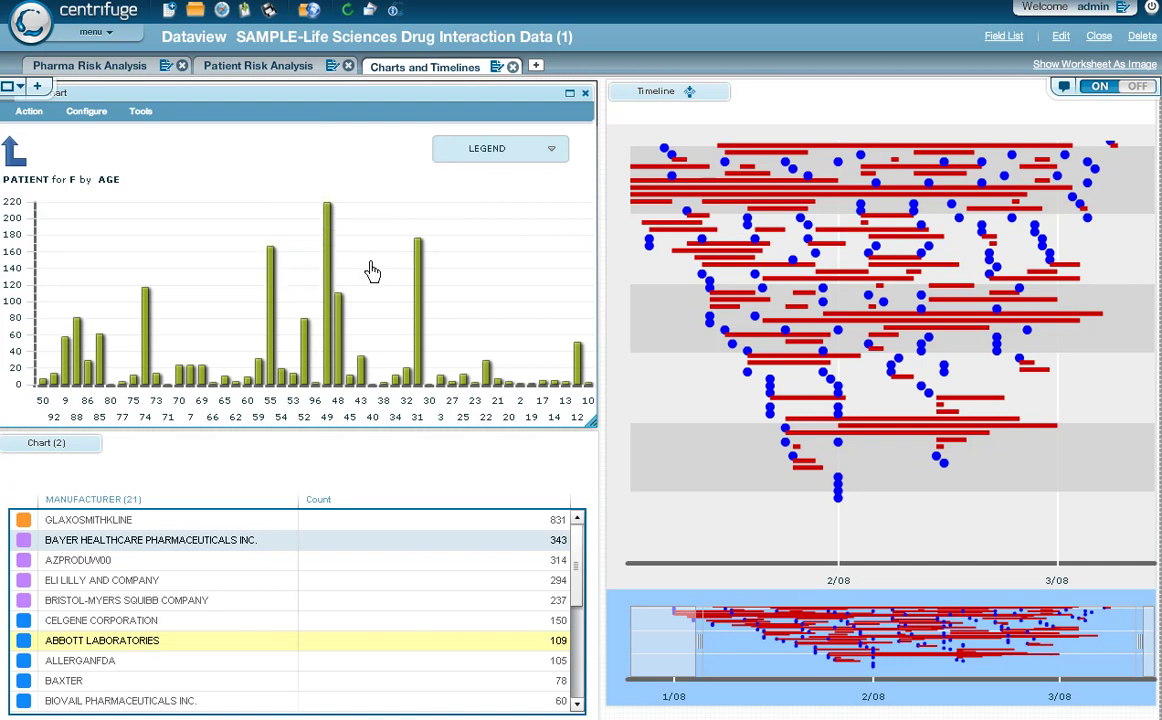
mouse_move(421, 287)
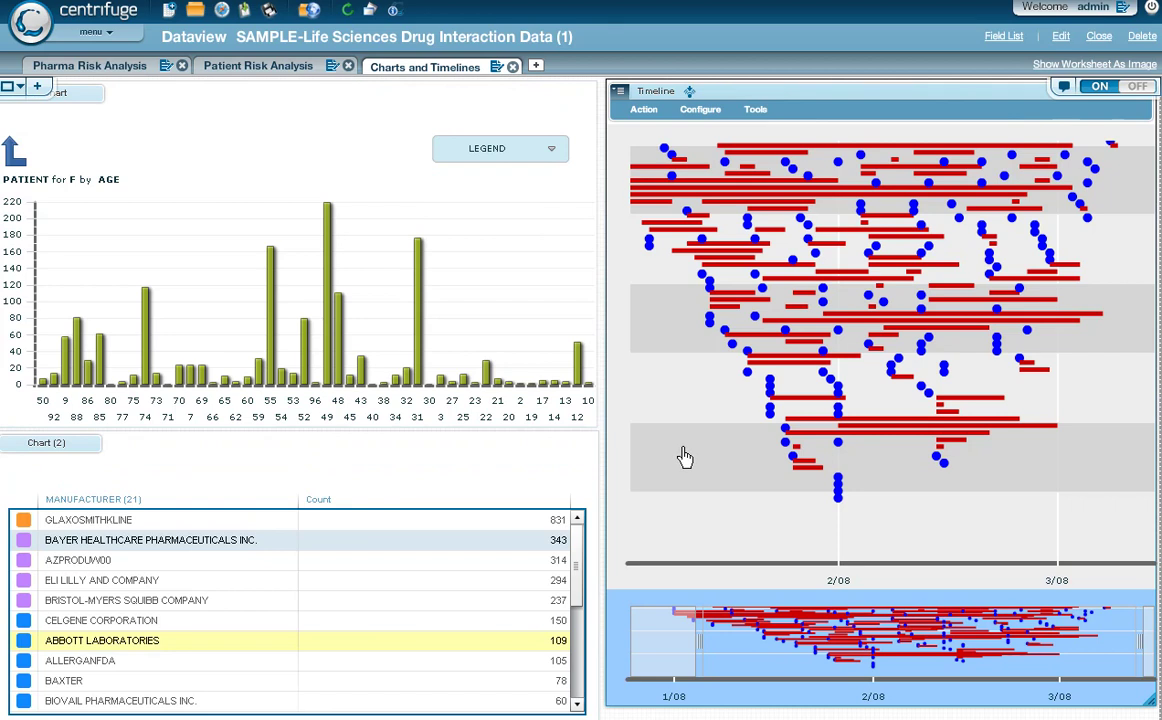
left_click(692, 116)
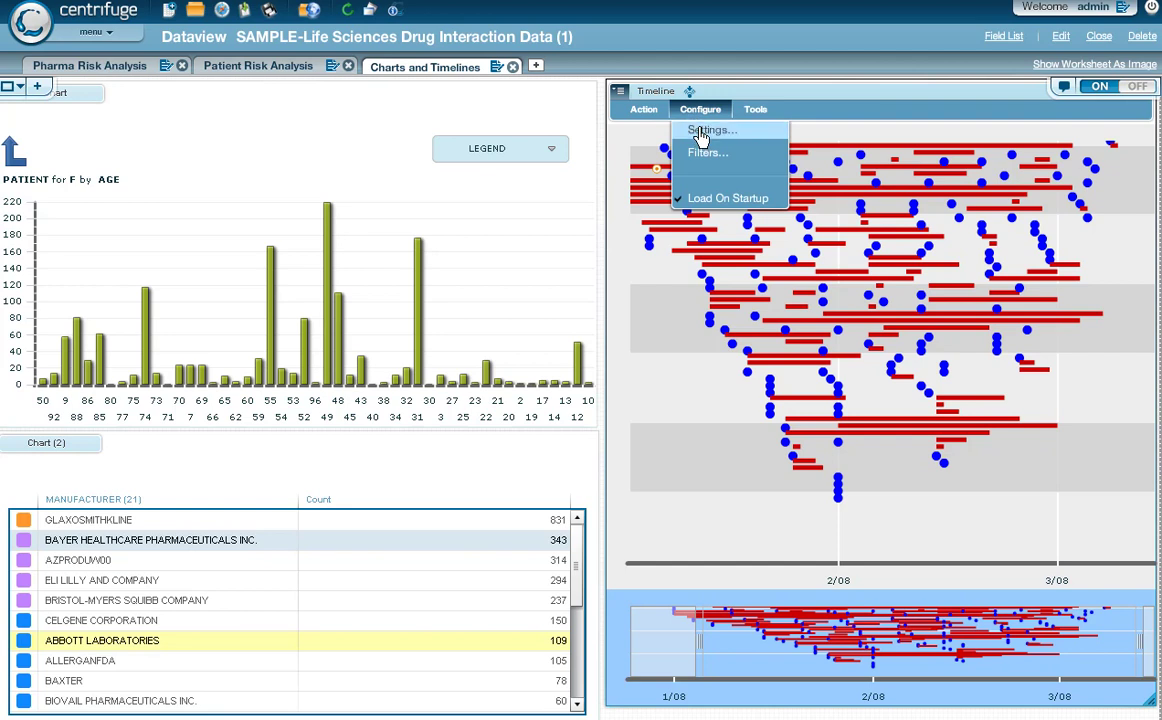
left_click(702, 134)
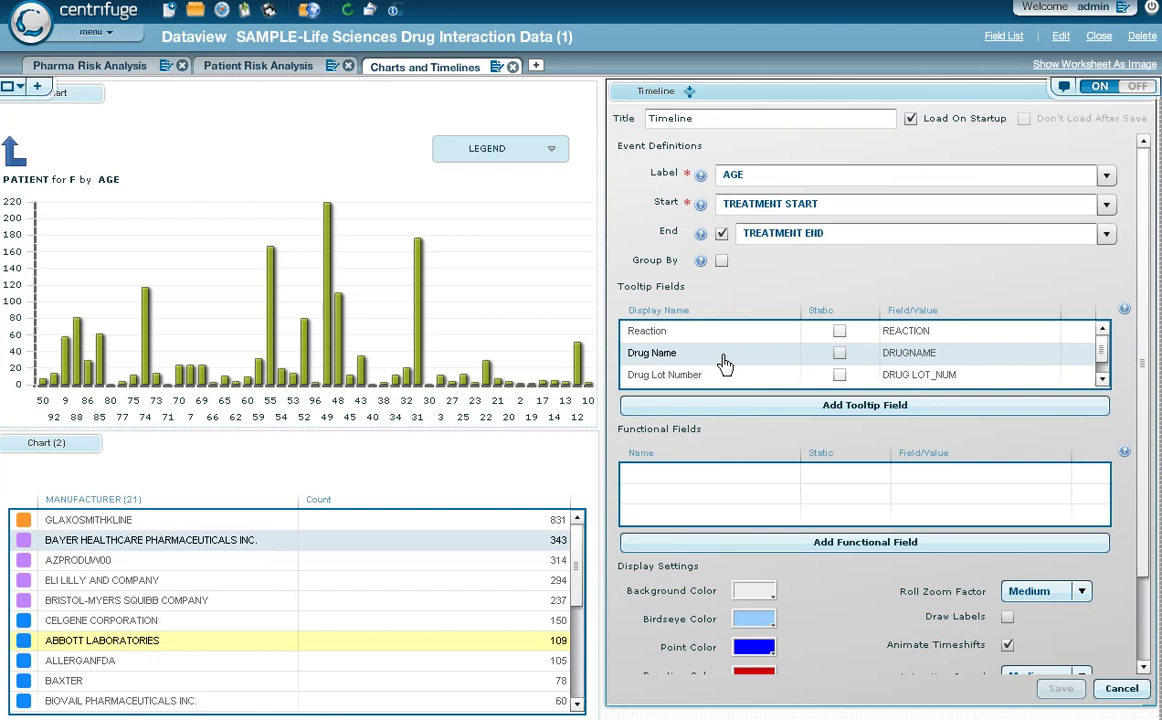
left_click(1102, 382)
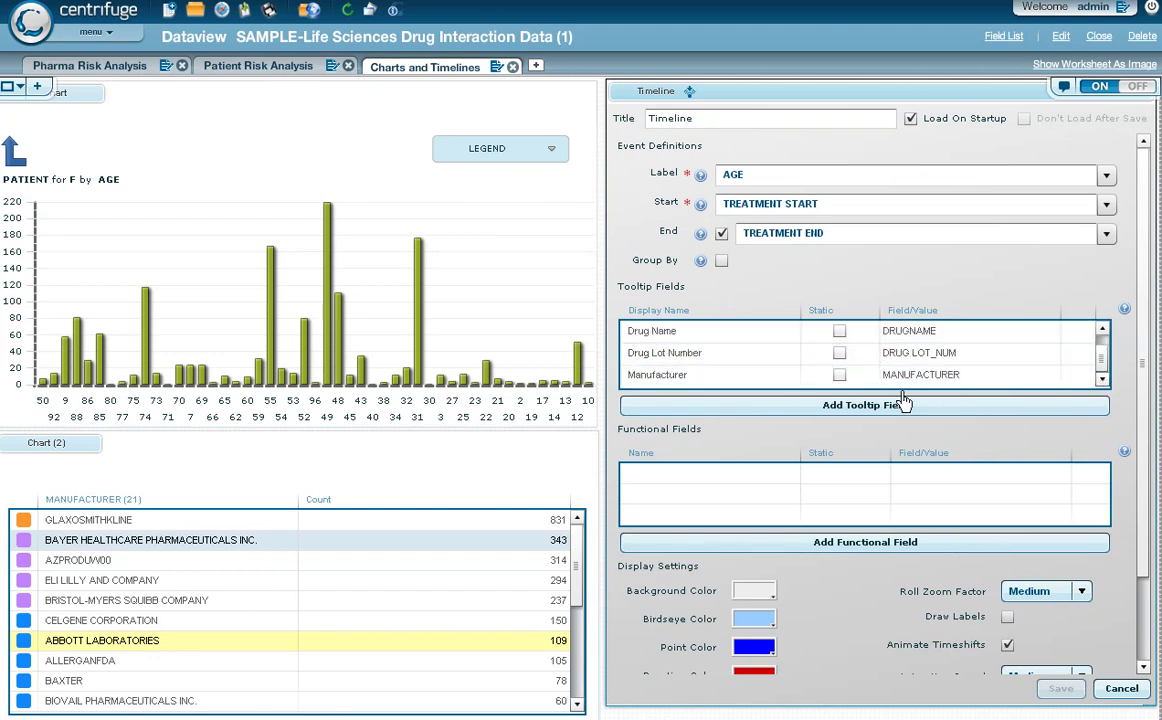
left_click(1121, 689)
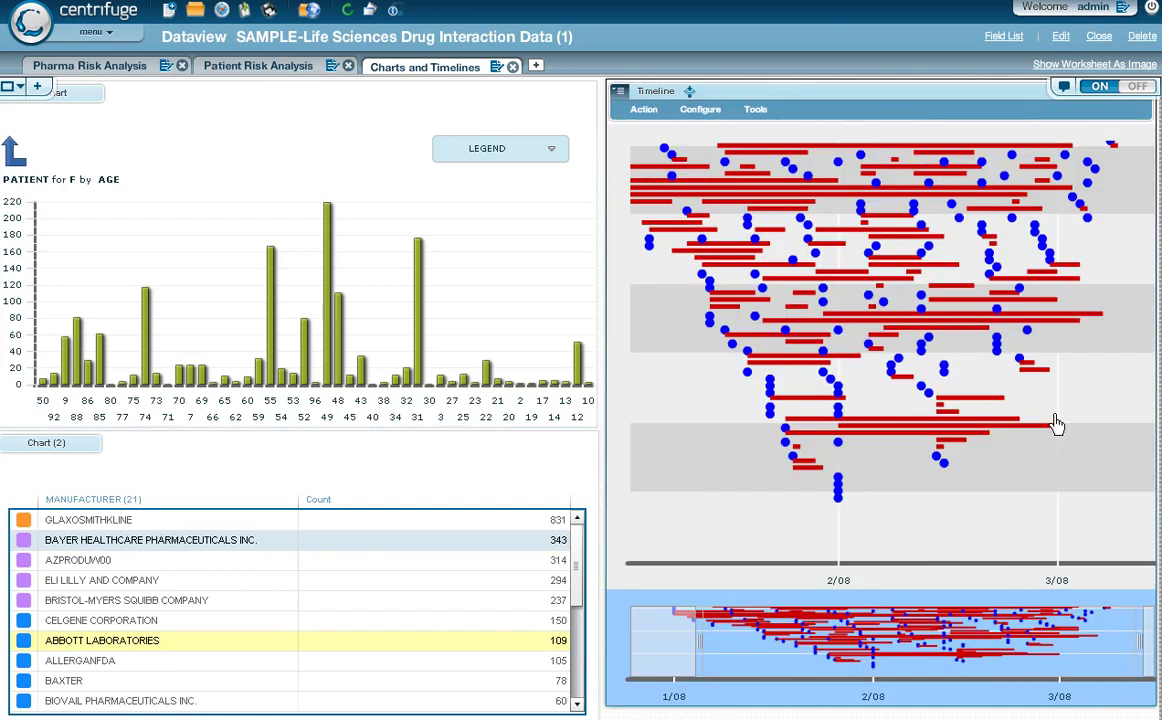
Check timeline event tooltips, then select ABBOTT LABORATORIES in the manufacturer count list
mouse_move(1070, 333)
mouse_move(822, 312)
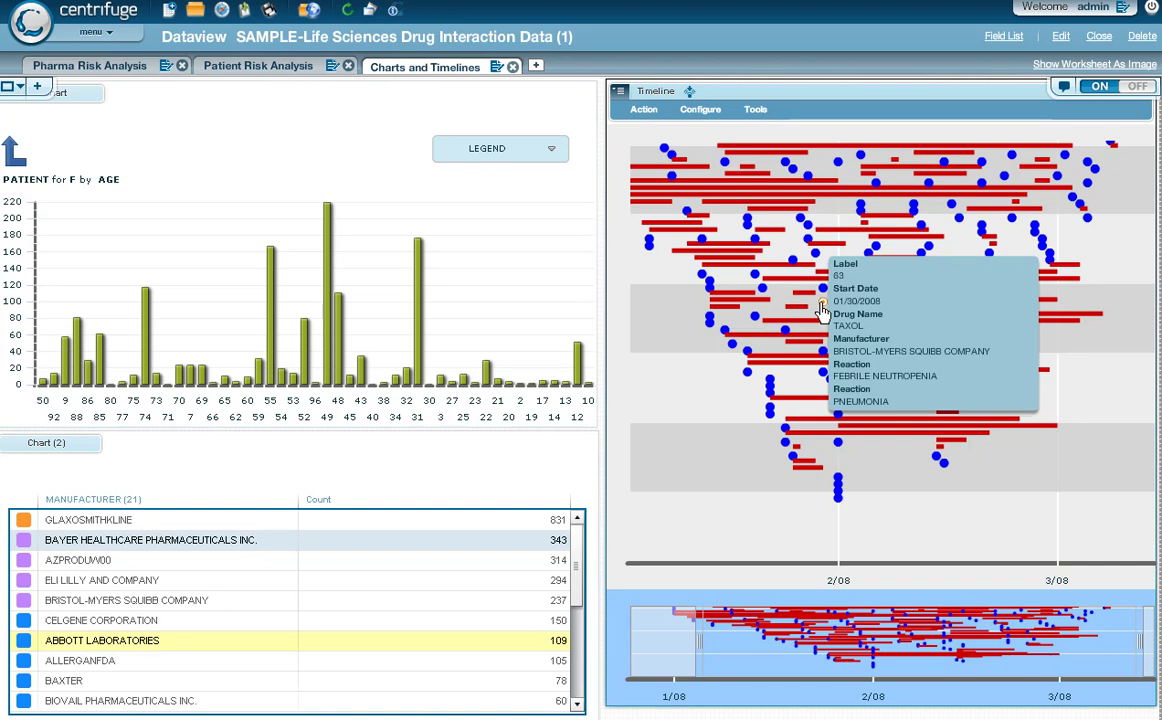
left_click(407, 631)
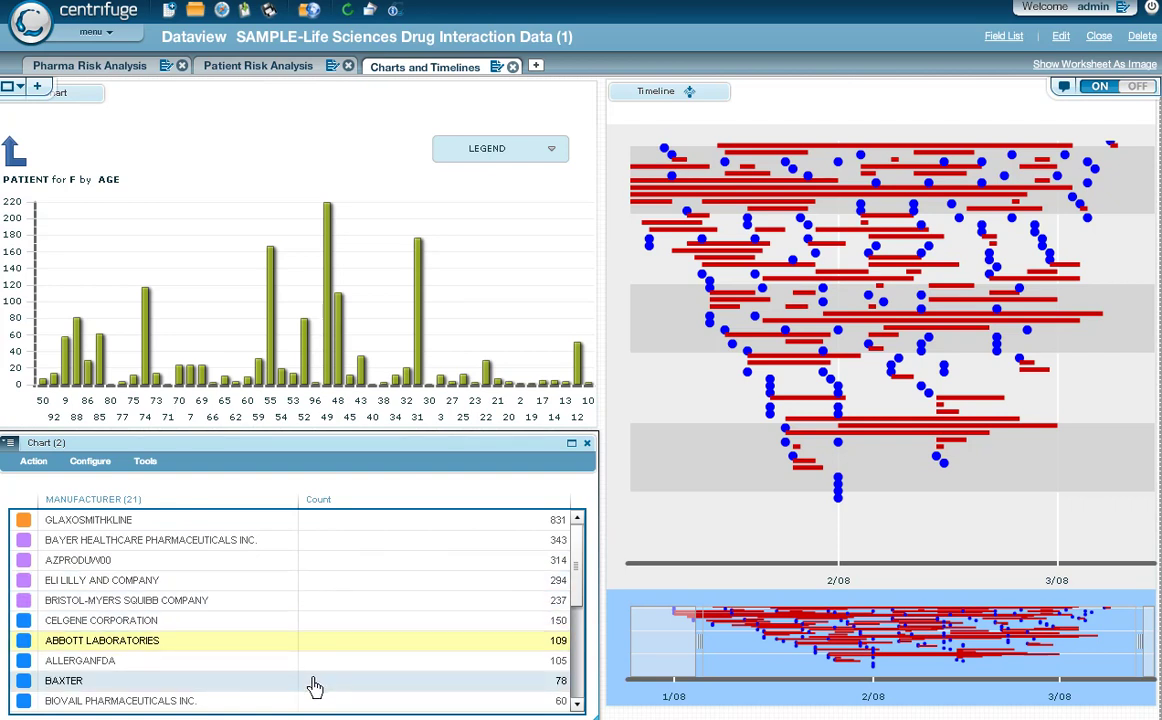
Add GLAXOSMITHKLINE, BAYER HEALTHCARE, AZPRODUW00 and Eli Lilly and Company to the manufacturer selection
left_click(213, 528)
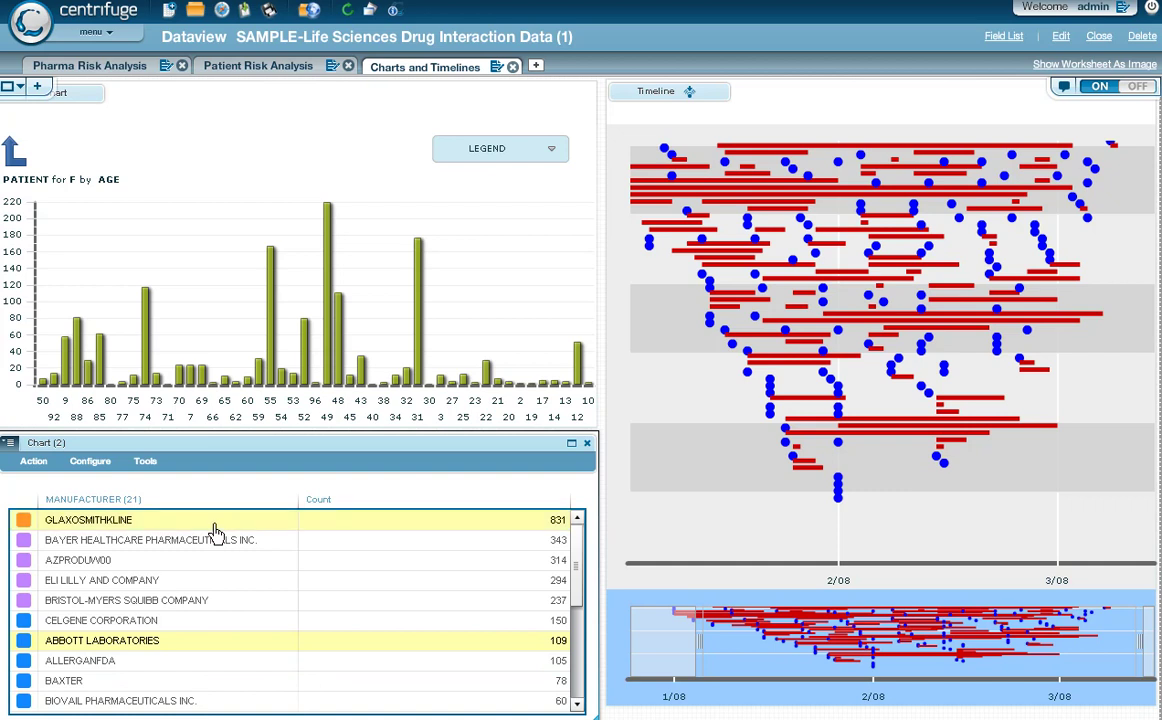
left_click(266, 550)
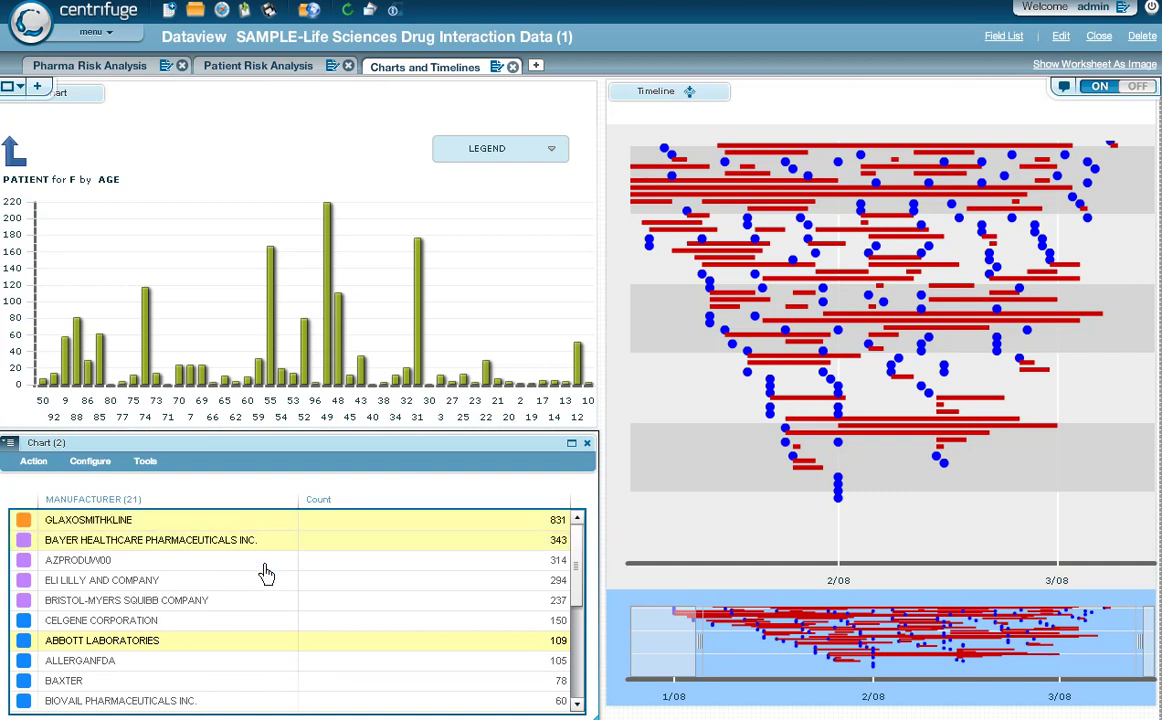
left_click(266, 568)
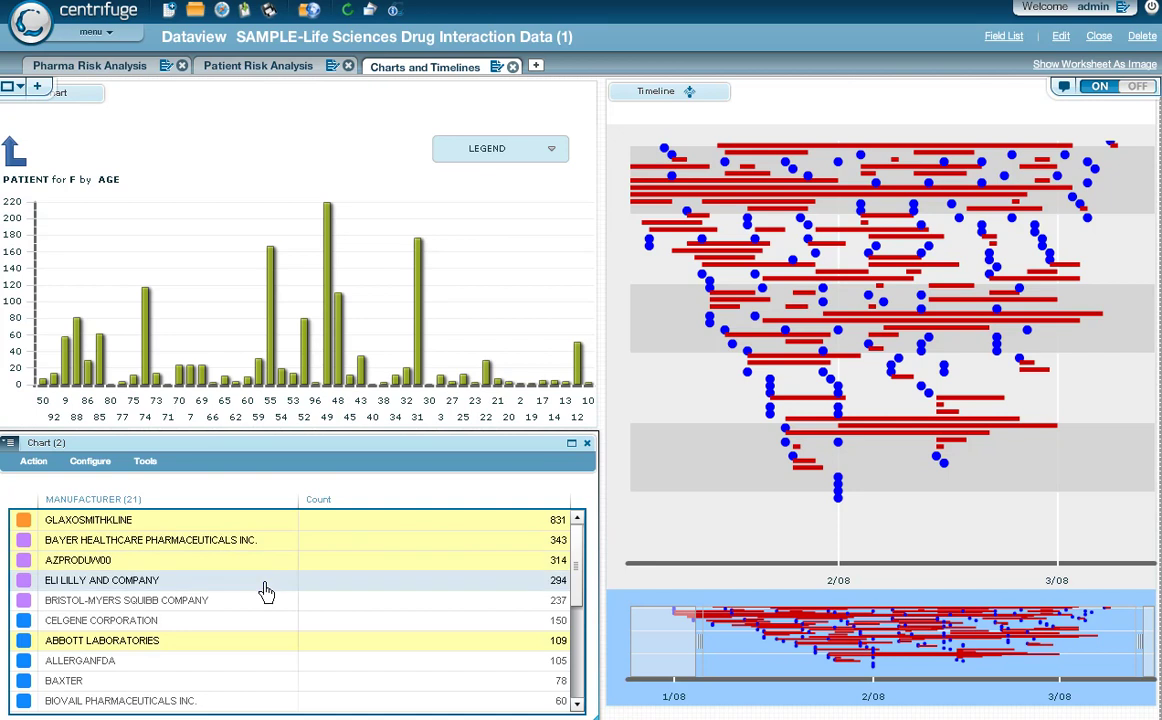
left_click(266, 590)
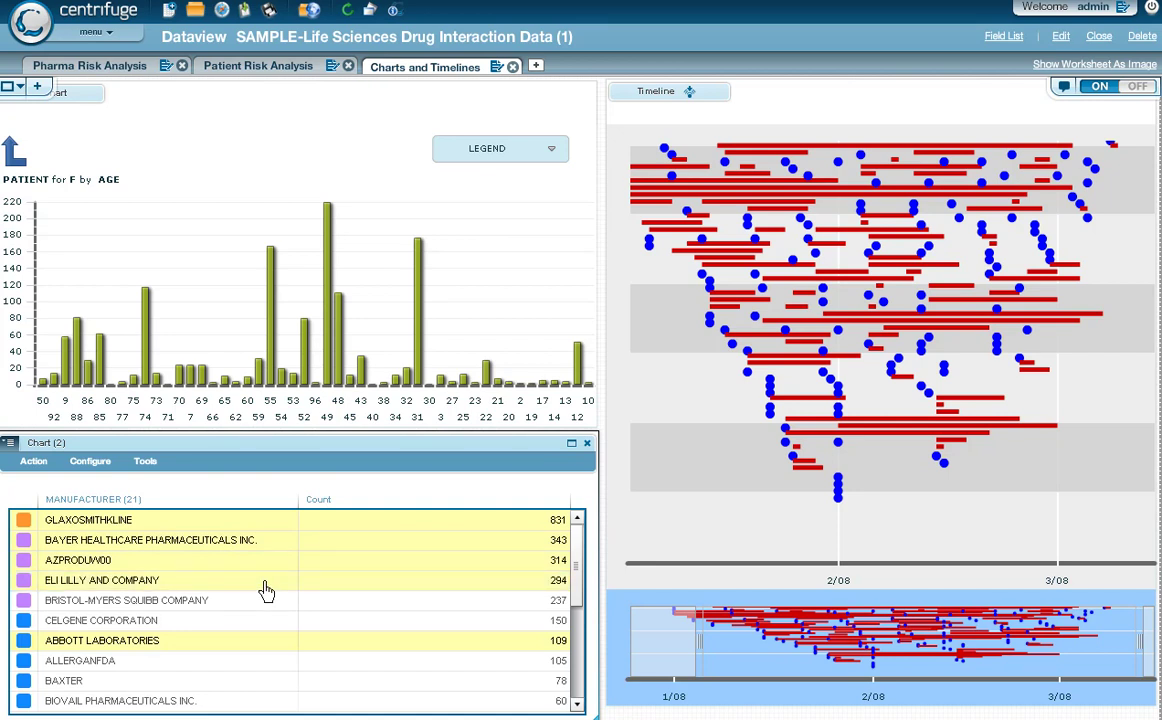
mouse_move(710, 100)
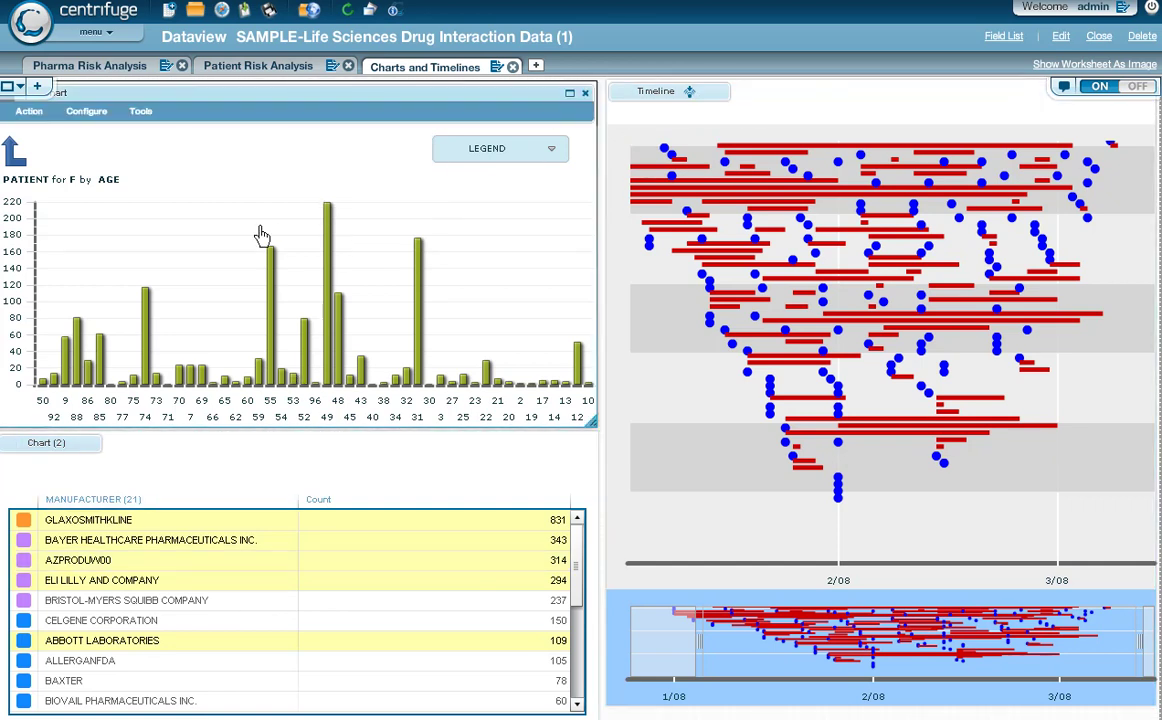
Broadcast the current manufacturer chart selection to the timeline
left_click(29, 112)
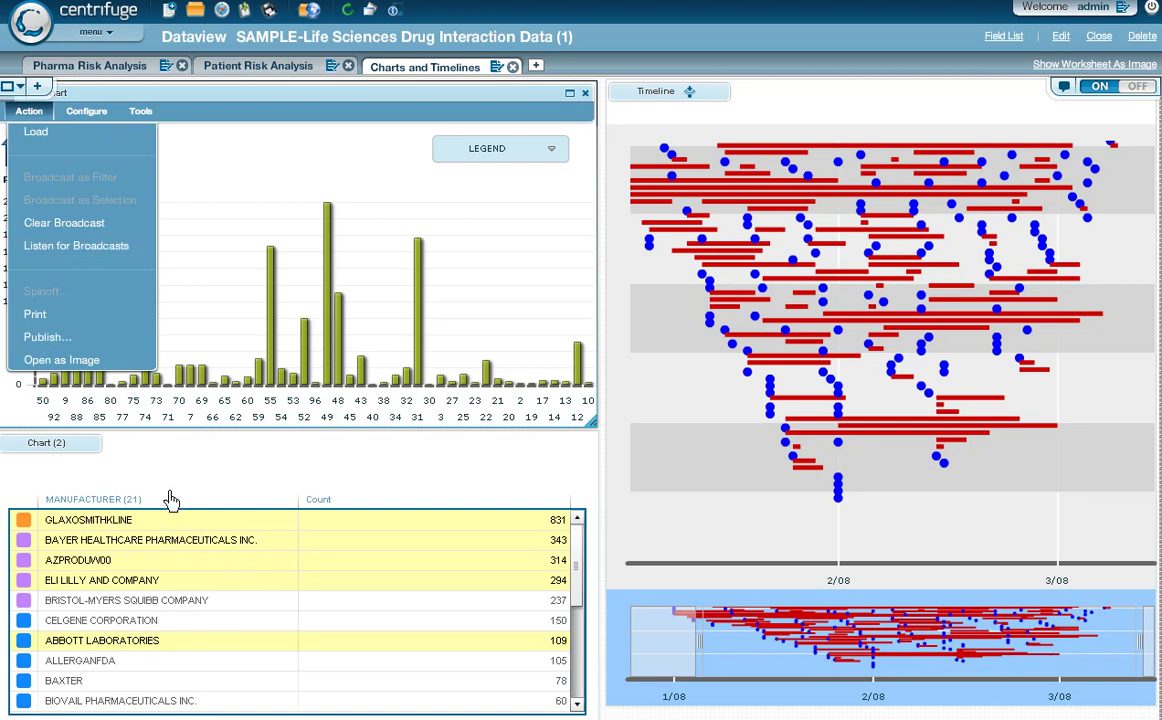
mouse_move(68, 478)
left_click(40, 476)
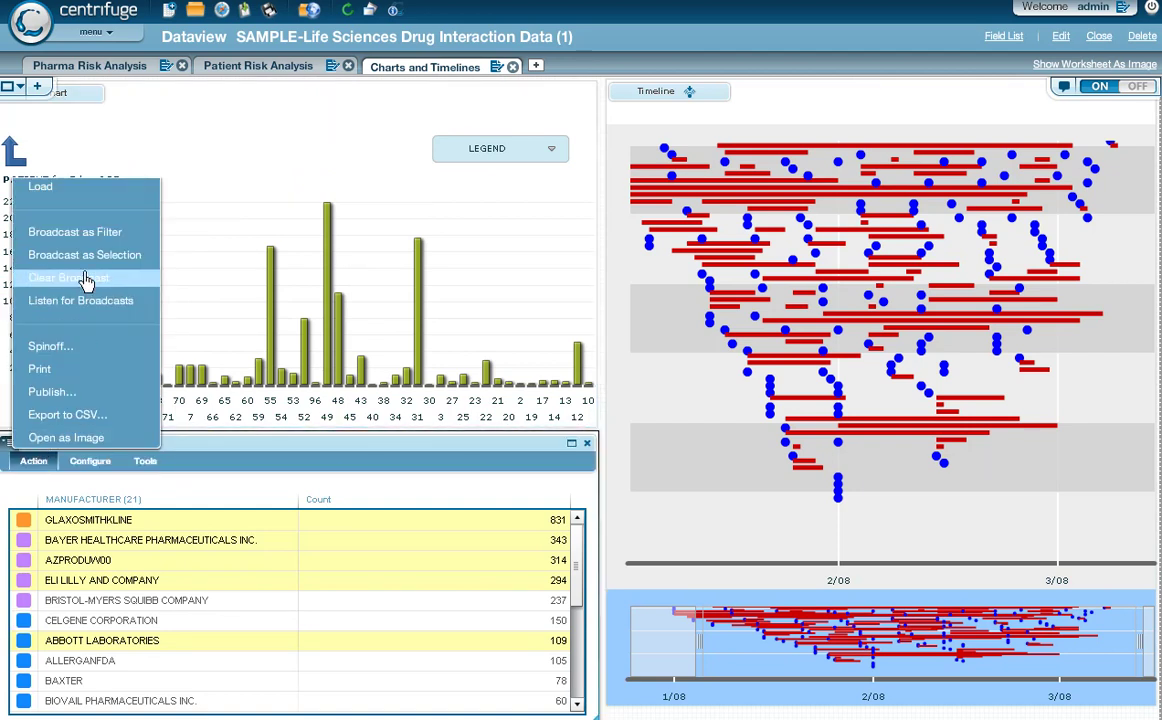
left_click(88, 256)
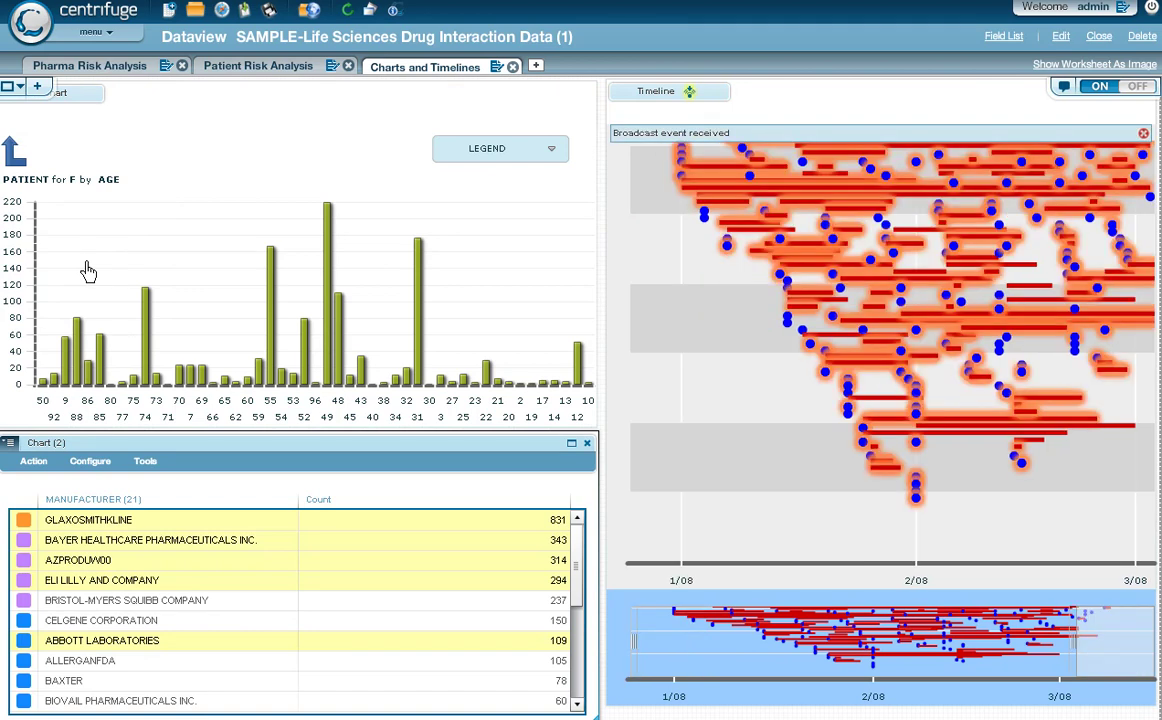
Reselect only BAXTER, ABBOTT LABORATORIES and CELGENE CORPORATION and broadcast them as a selection
left_click(231, 684)
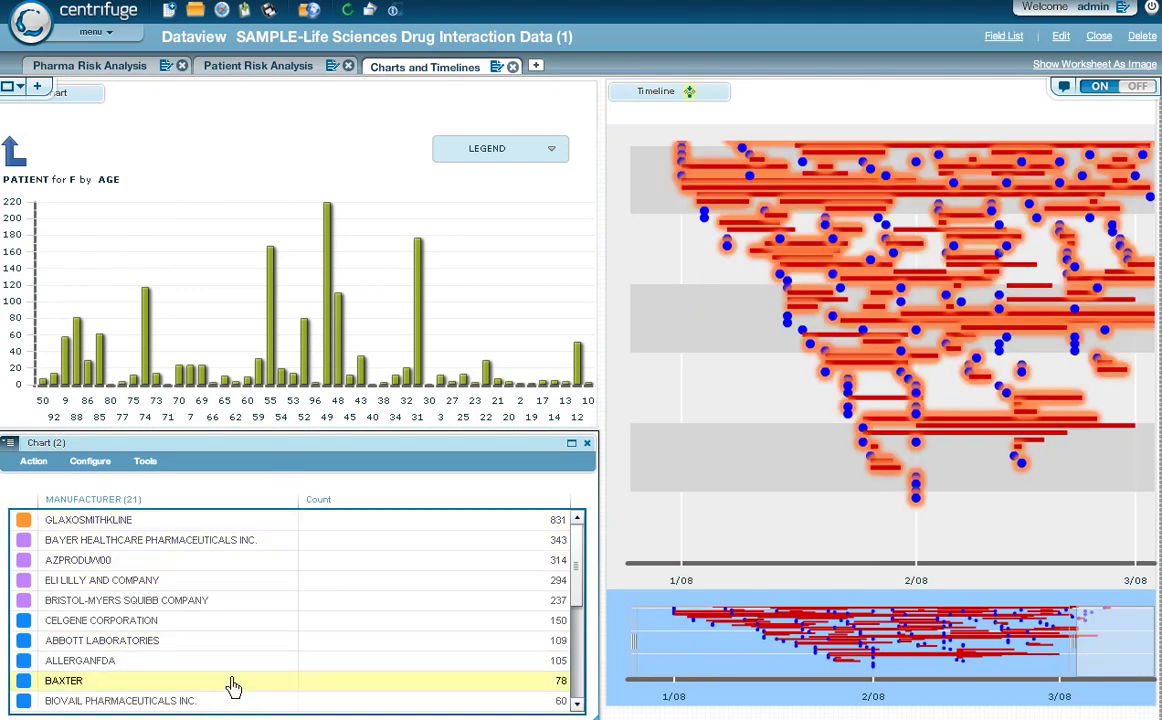
left_click(188, 642, "ctrl")
left_click(188, 622, "ctrl")
left_click(34, 463)
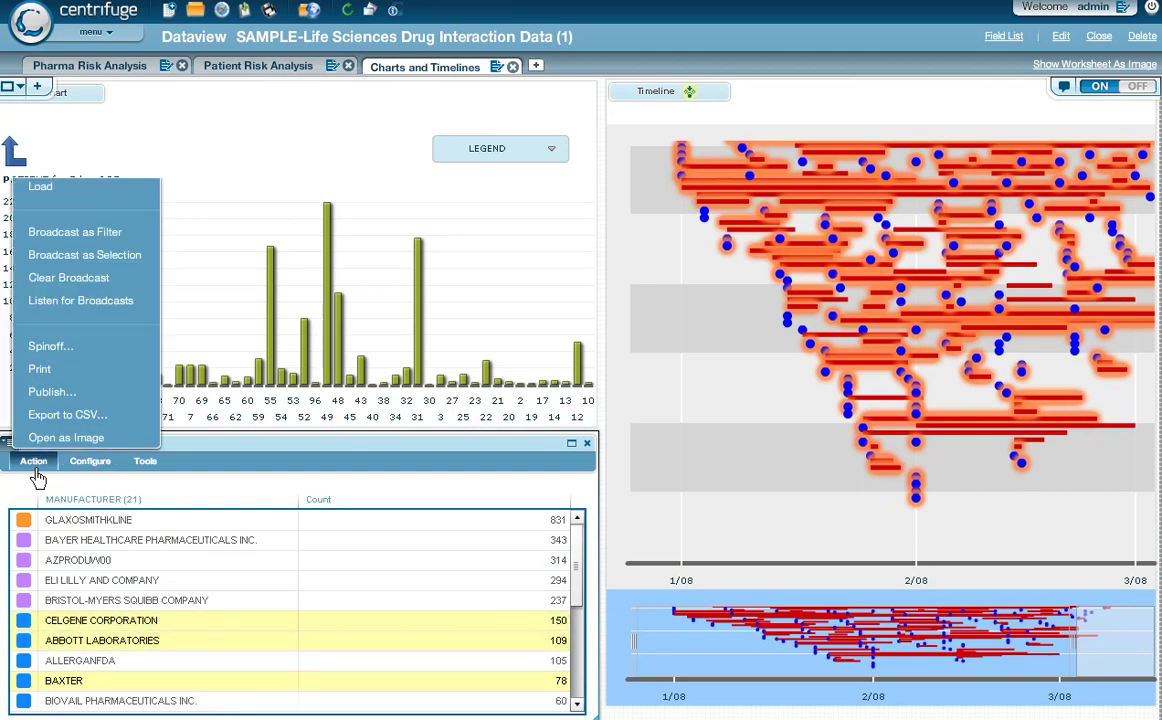
left_click(58, 266)
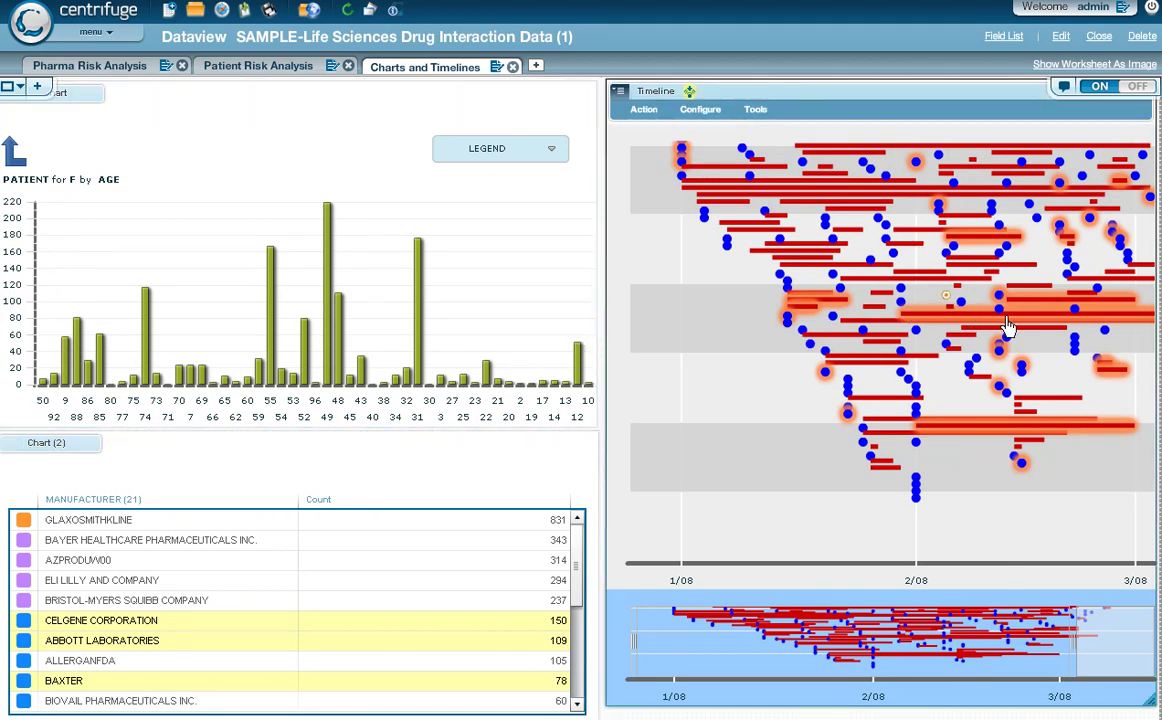
Zoom and pan the timeline, then drill the age-49 bar down by drug name
scroll(744, 475, "up", 2)
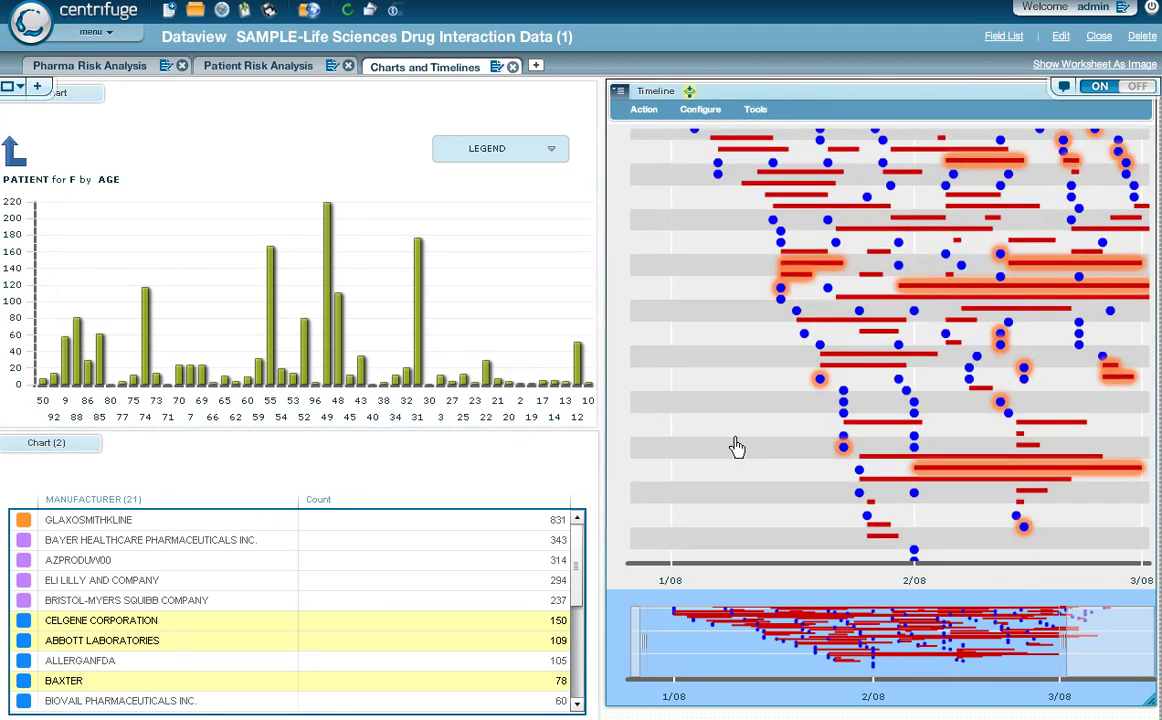
left_click_drag(721, 329, 687, 397)
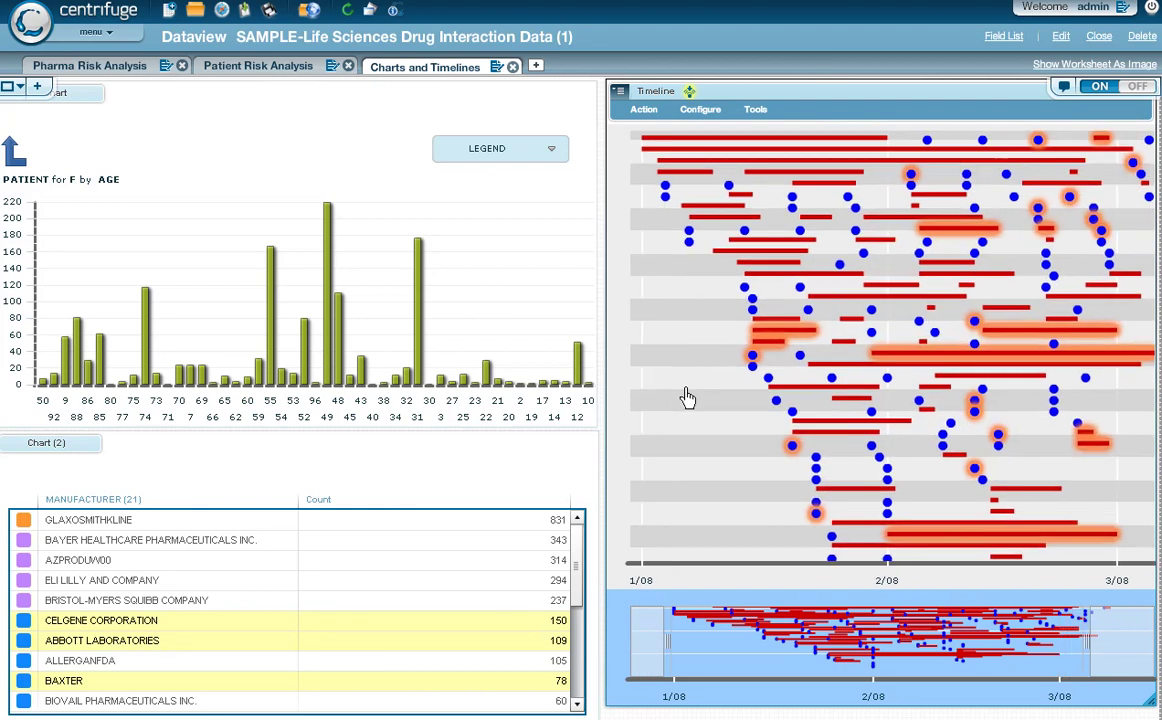
left_click(328, 312)
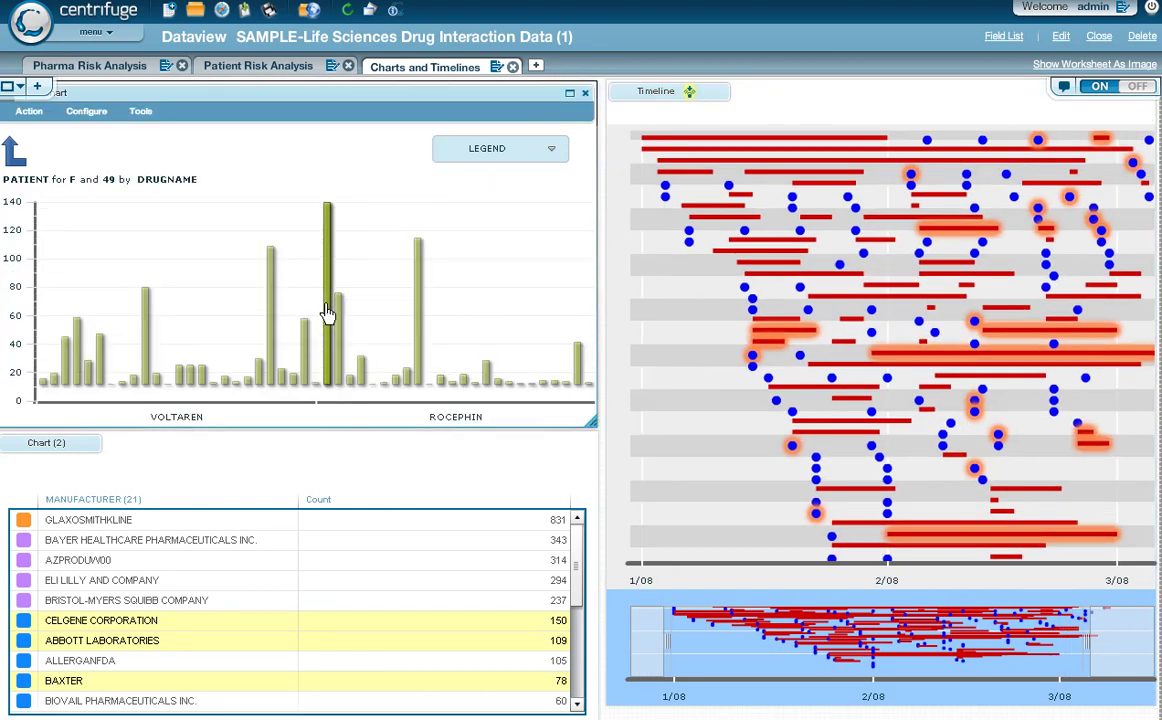
mouse_move(230, 340)
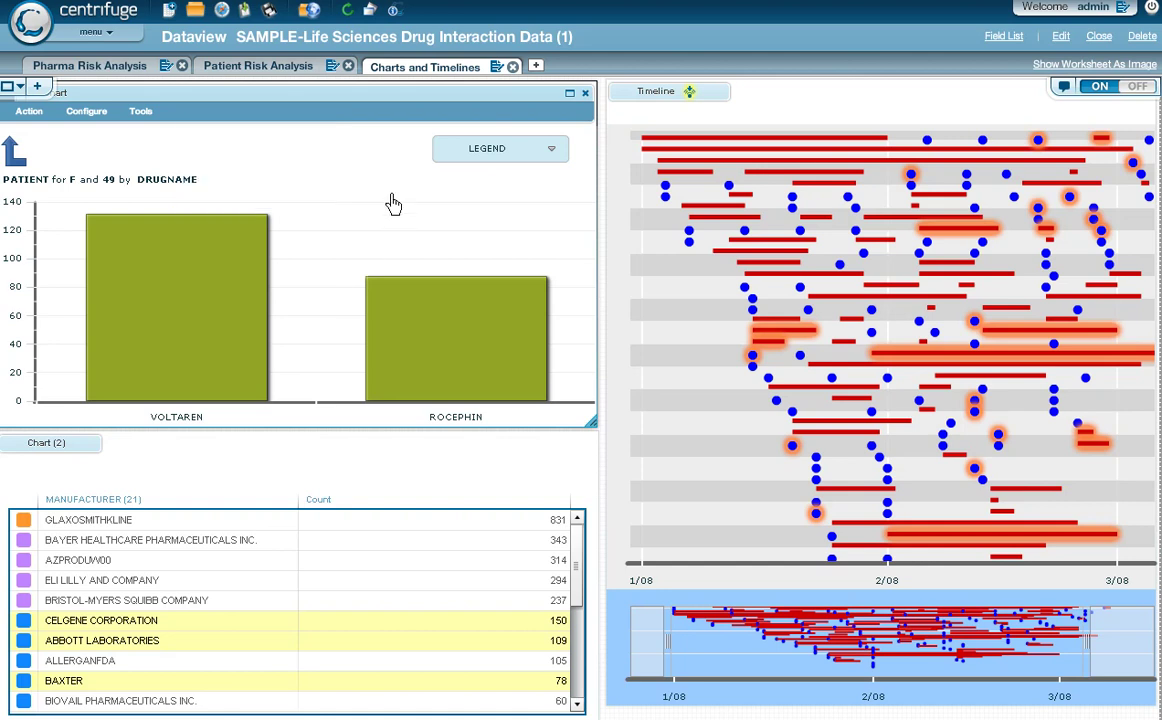
On Pharma Risk Analysis, select the patient, drug name, reaction, then manufacturer nodes in turn
left_click(103, 75)
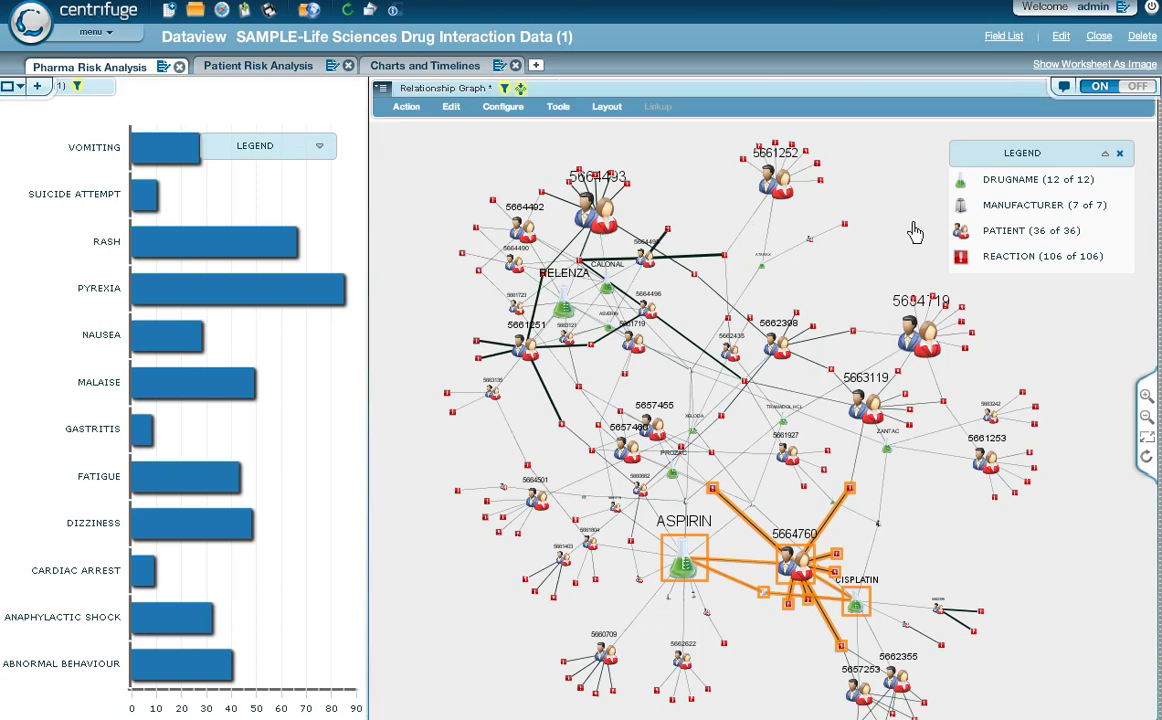
left_click(977, 238)
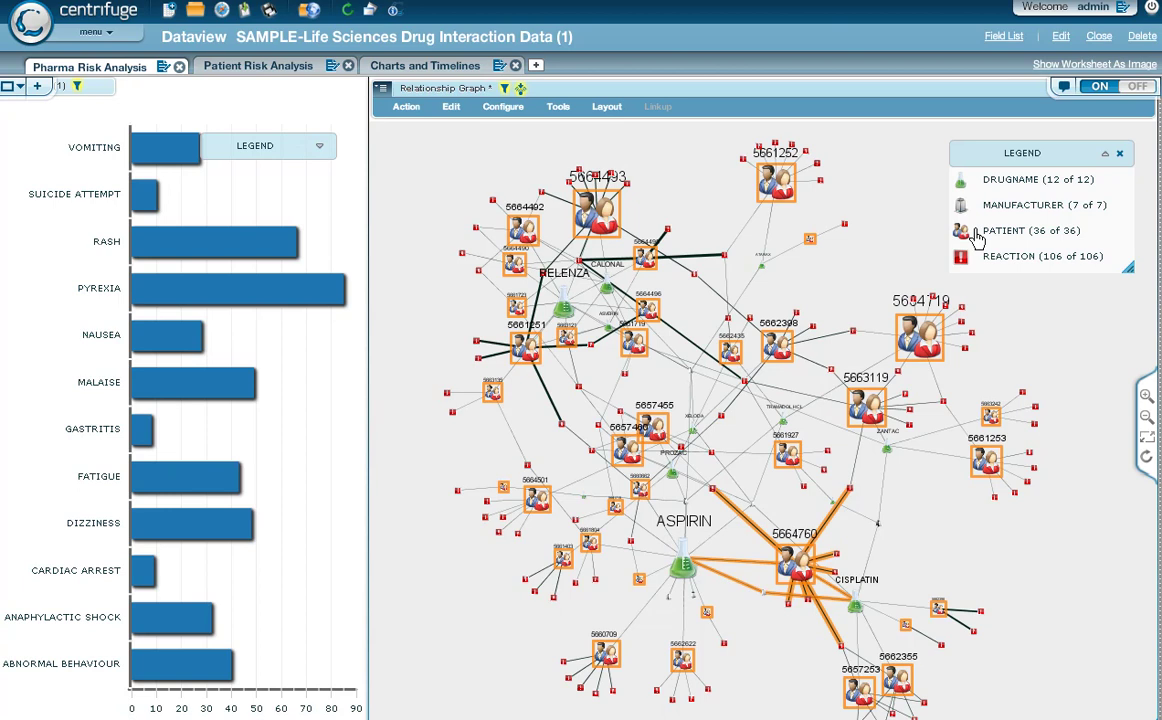
left_click(1012, 186)
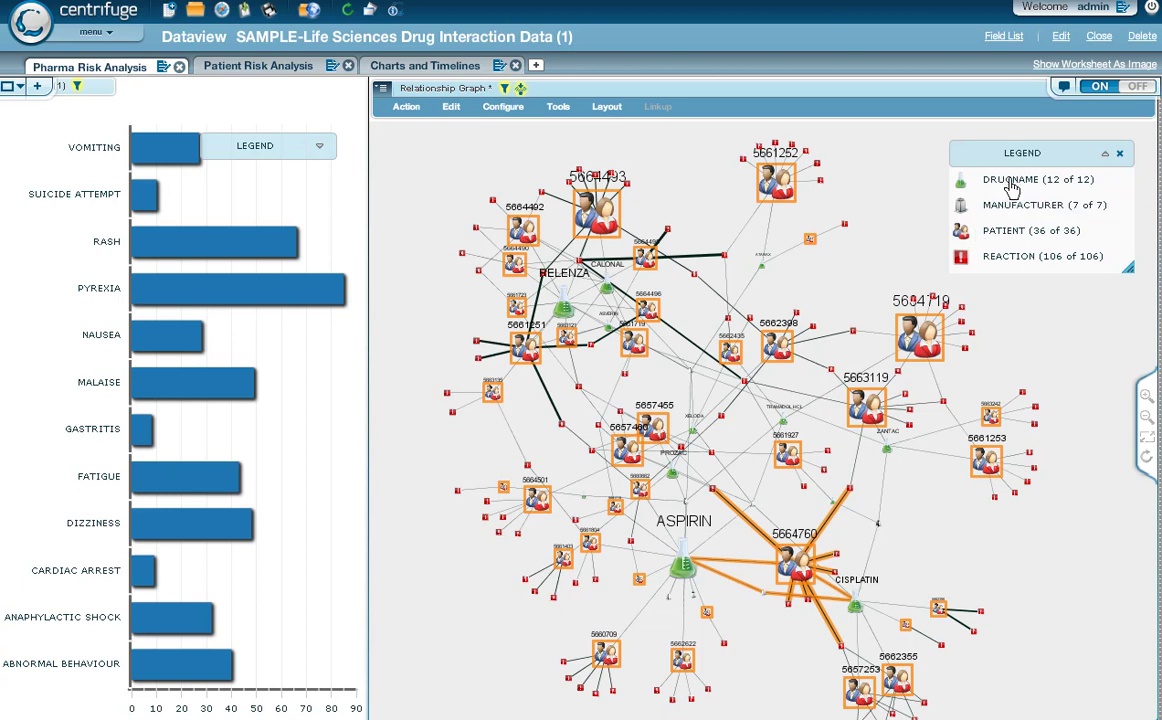
left_click(1007, 270)
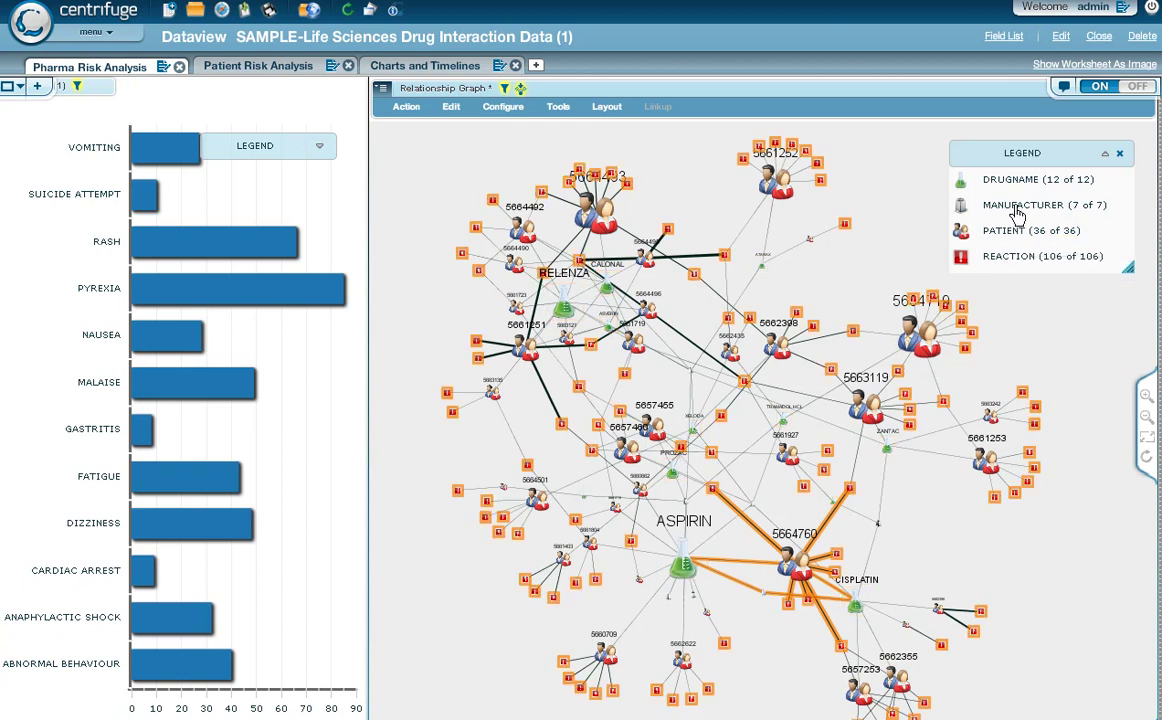
left_click(1017, 208)
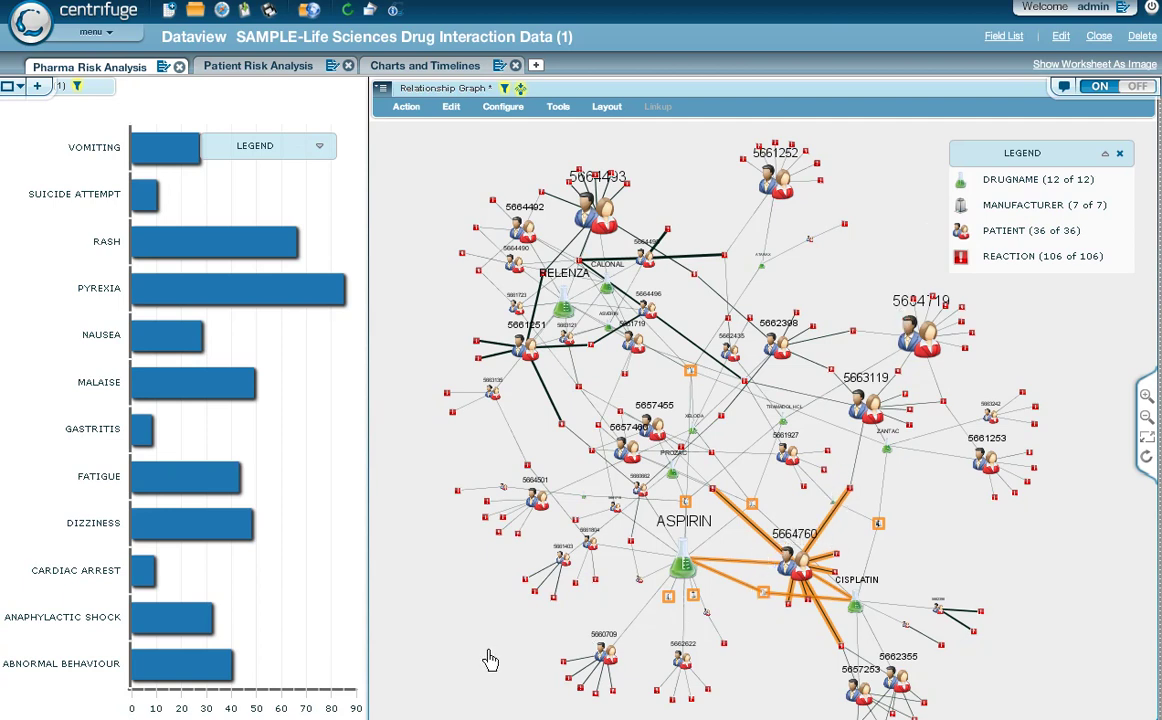
mouse_move(310, 485)
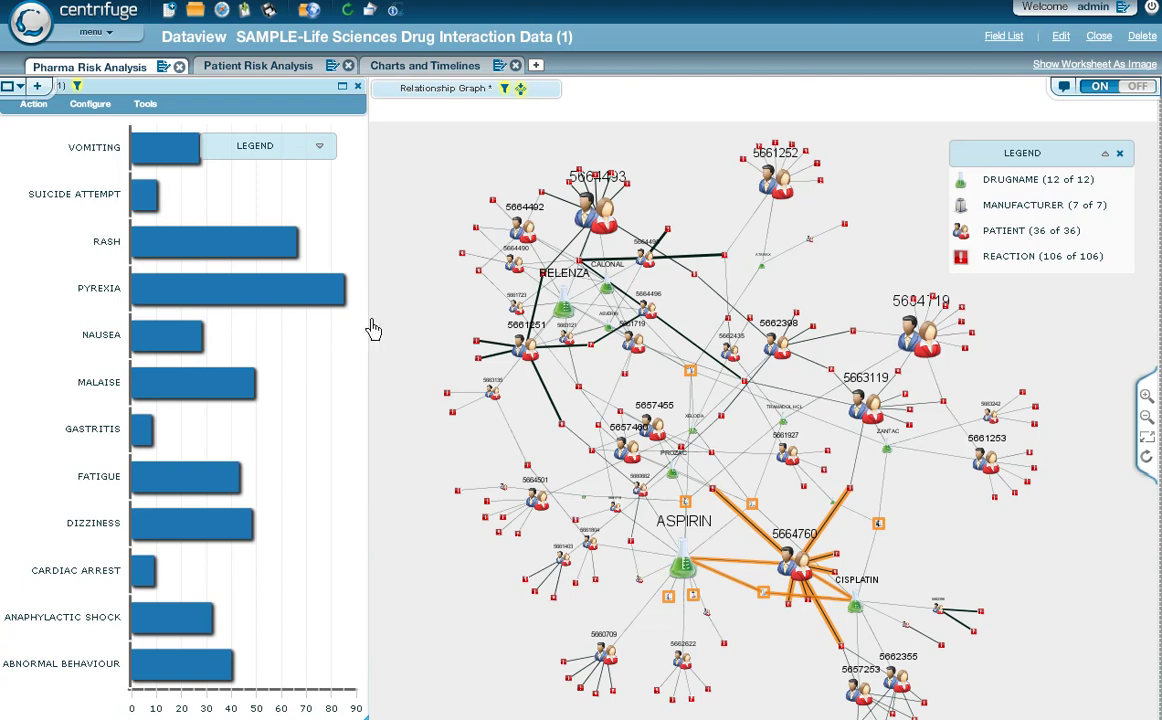
mouse_move(427, 316)
left_click_drag(427, 321, 410, 325)
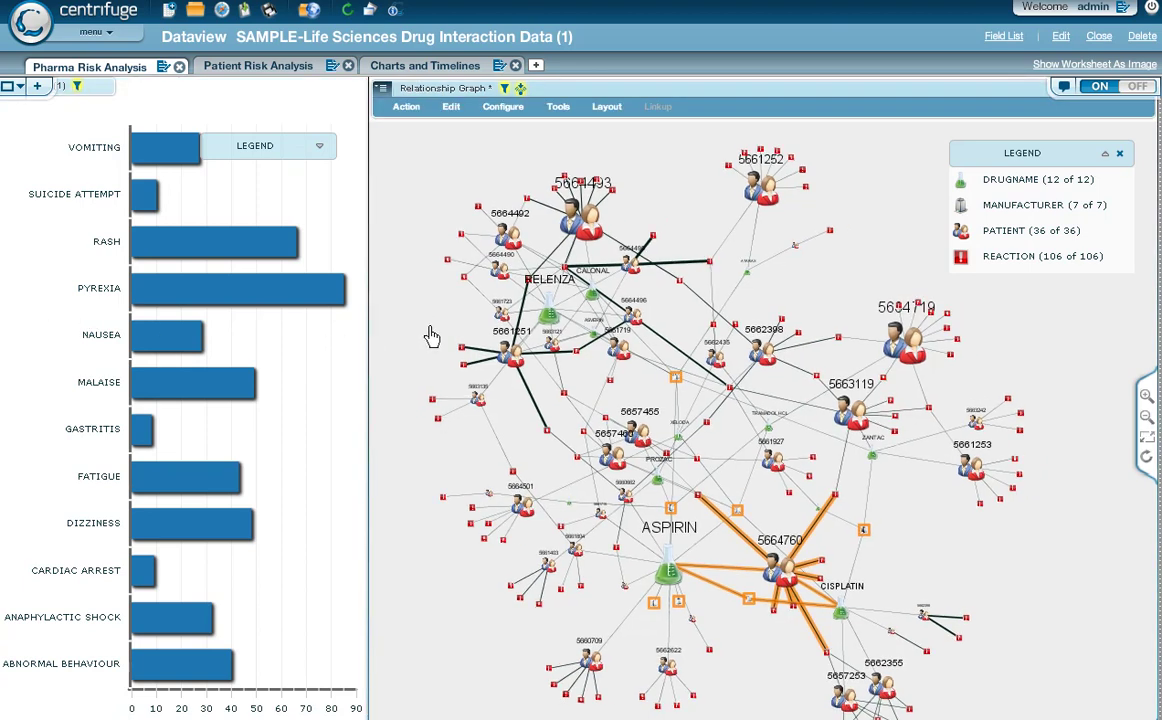
left_click_drag(432, 332, 427, 327)
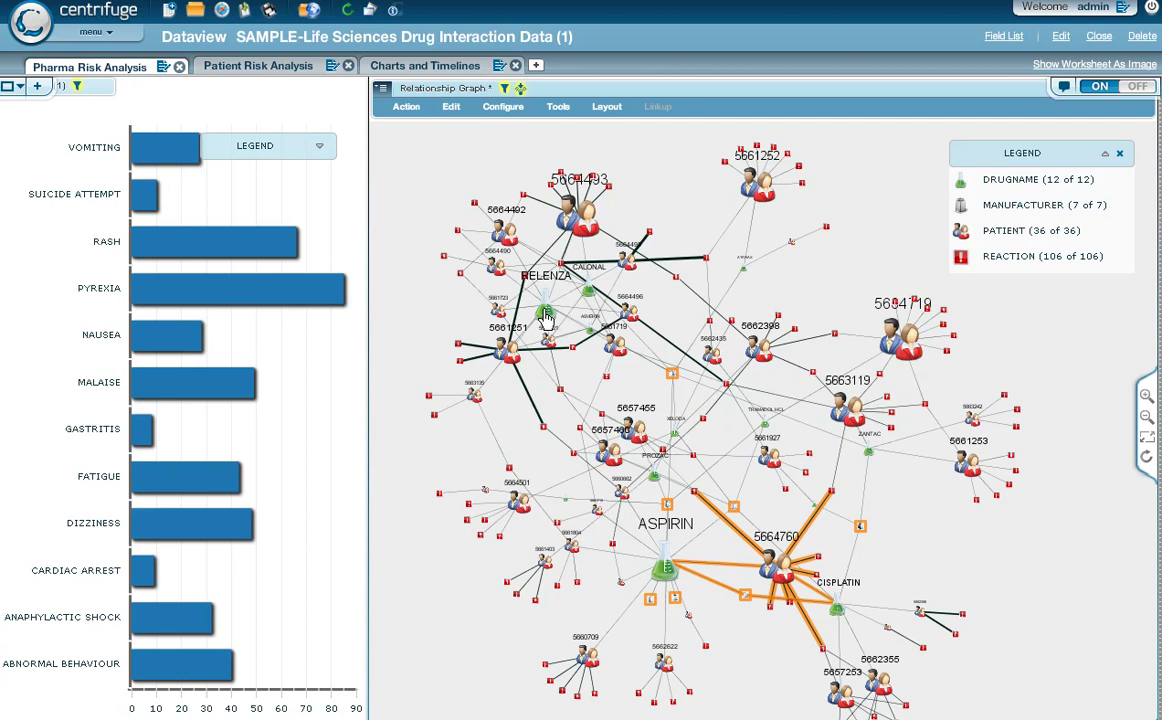
mouse_move(545, 315)
mouse_move(508, 358)
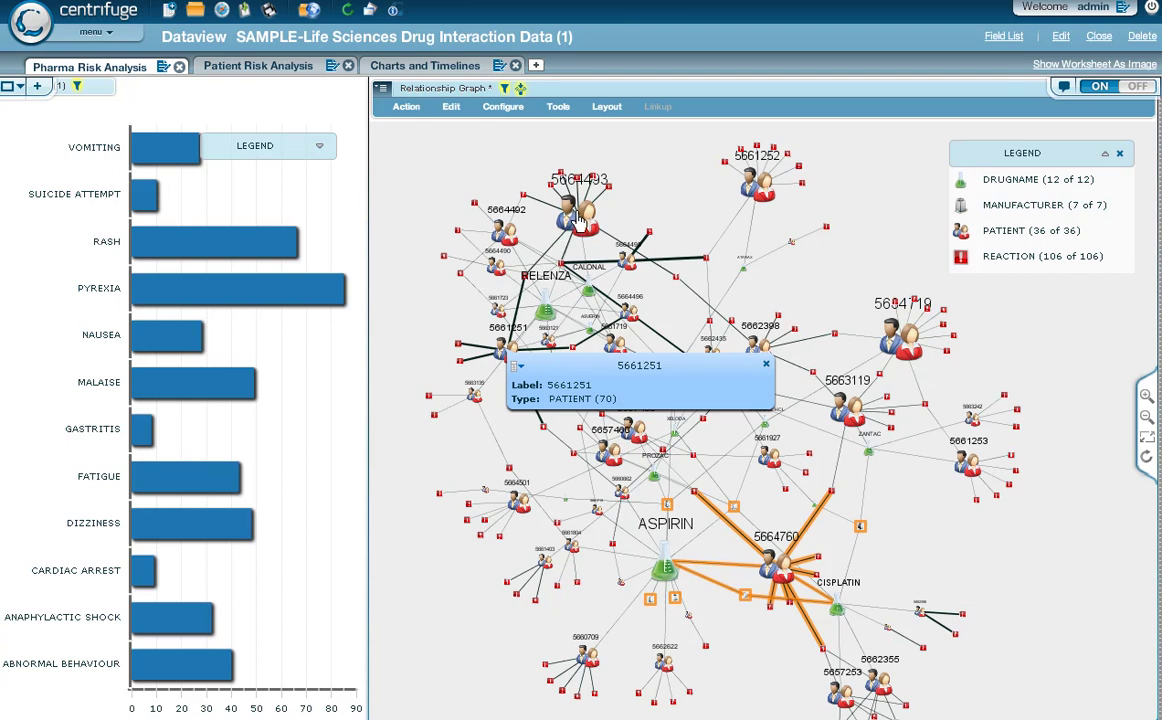
left_click(652, 192)
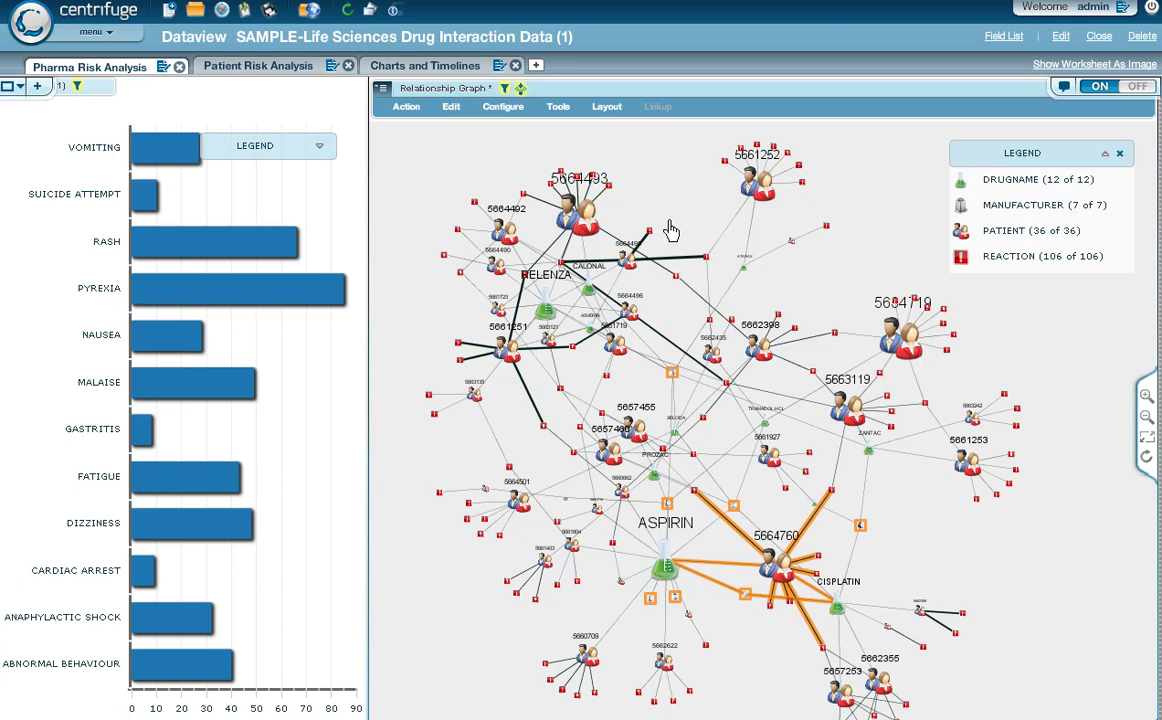
Select the Anaphylactic Shock, Abnormal Behaviour and Suicide Attempt bars and broadcast them as a selection
mouse_move(249, 469)
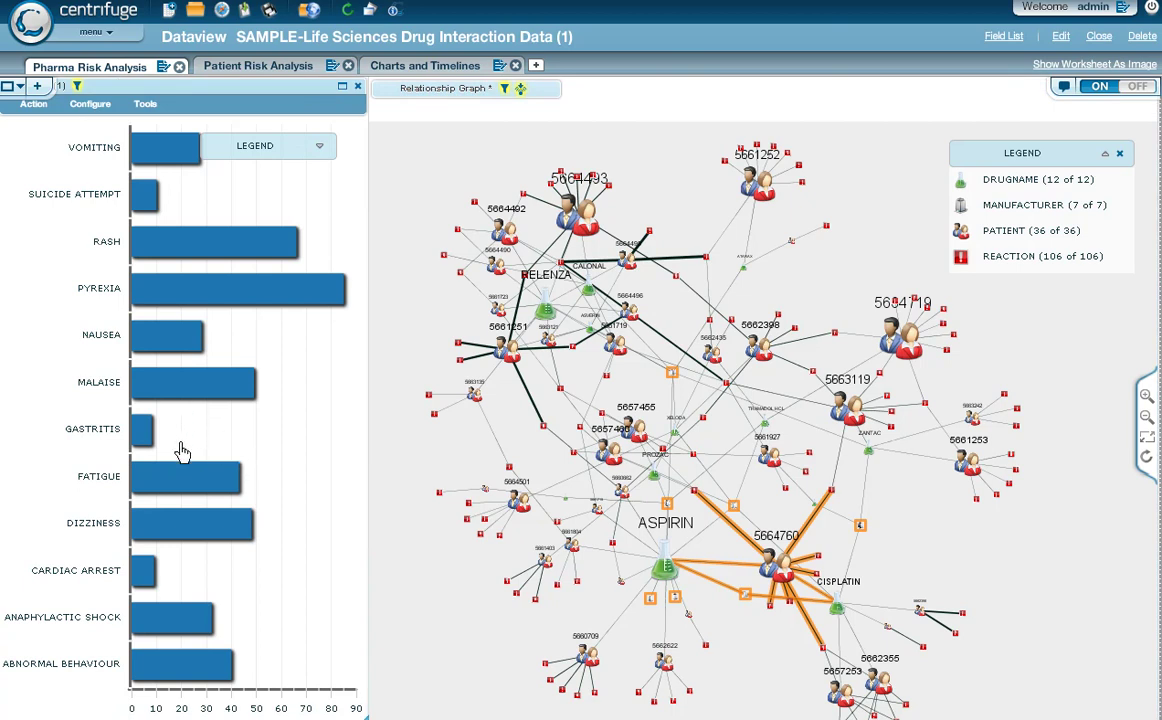
mouse_move(175, 620)
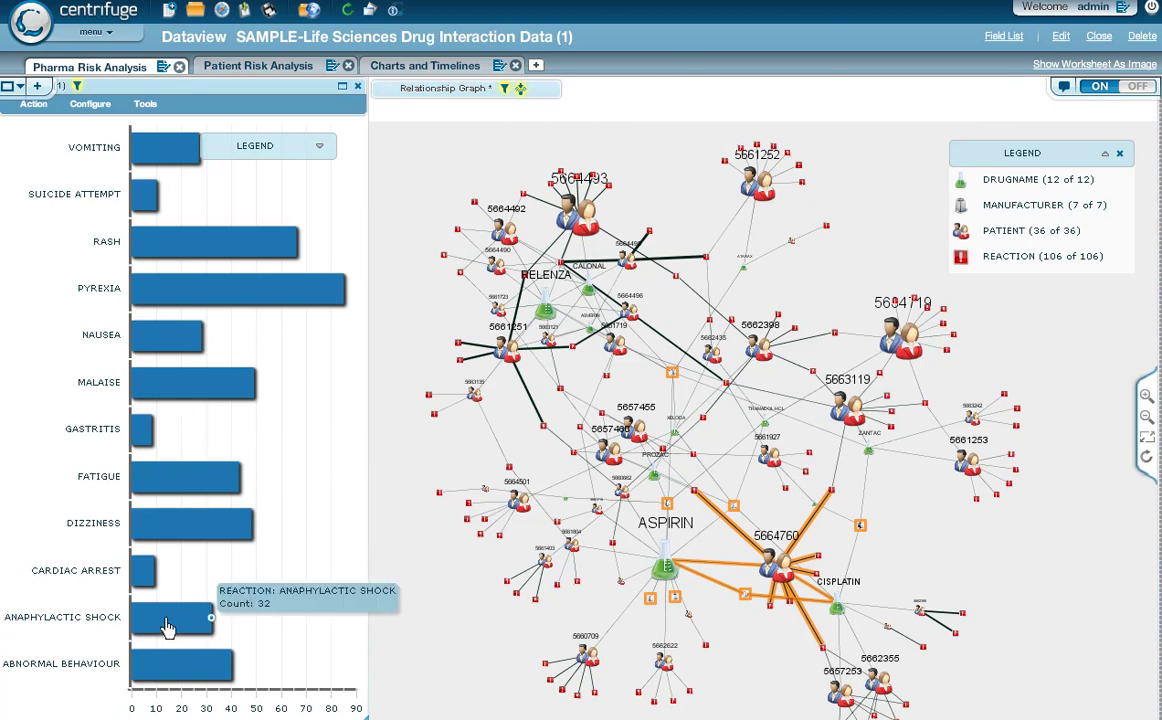
left_click(164, 626)
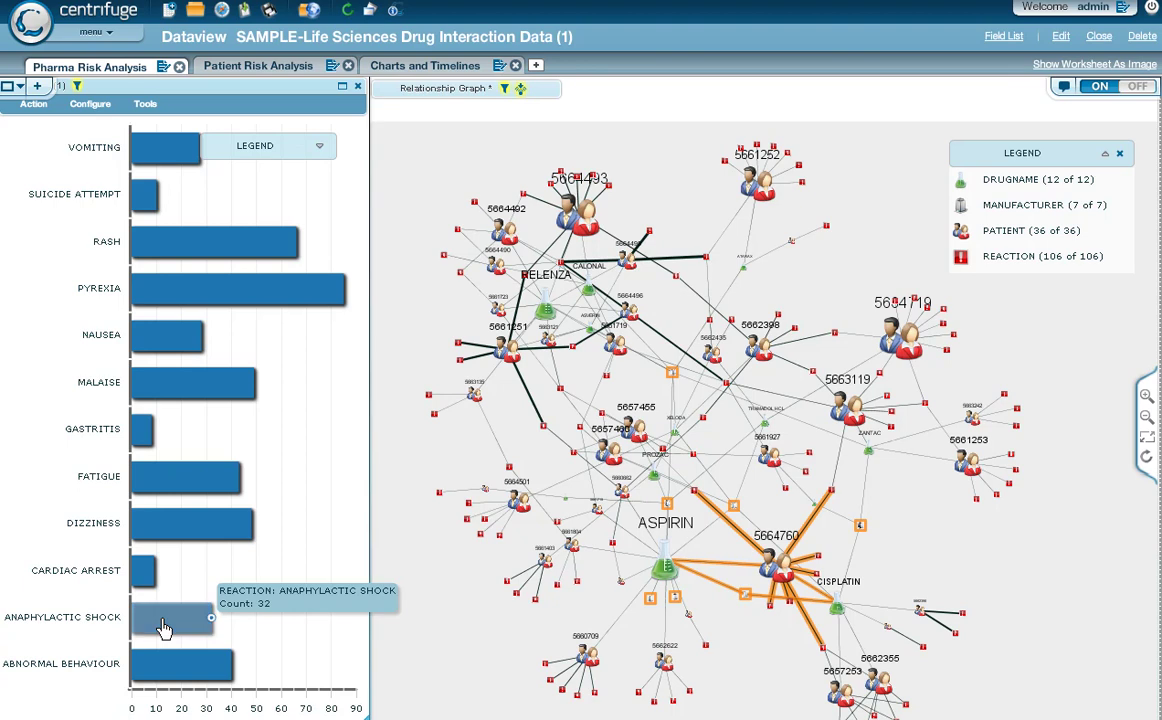
mouse_move(171, 674)
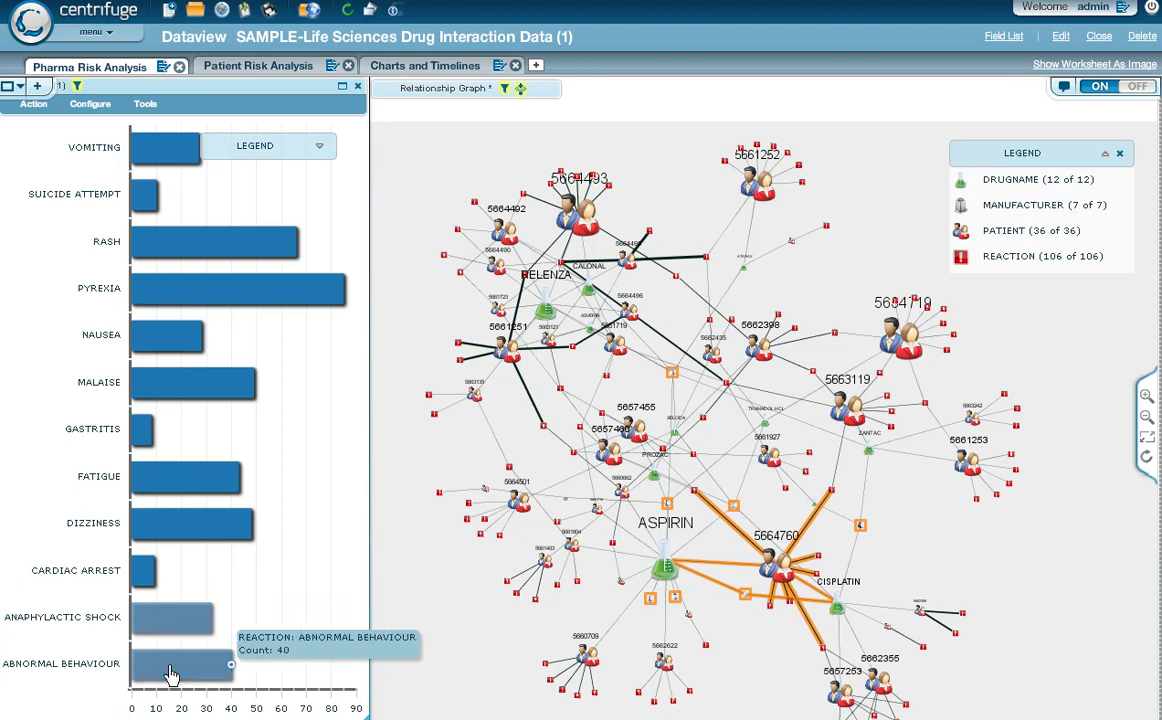
left_click(171, 672)
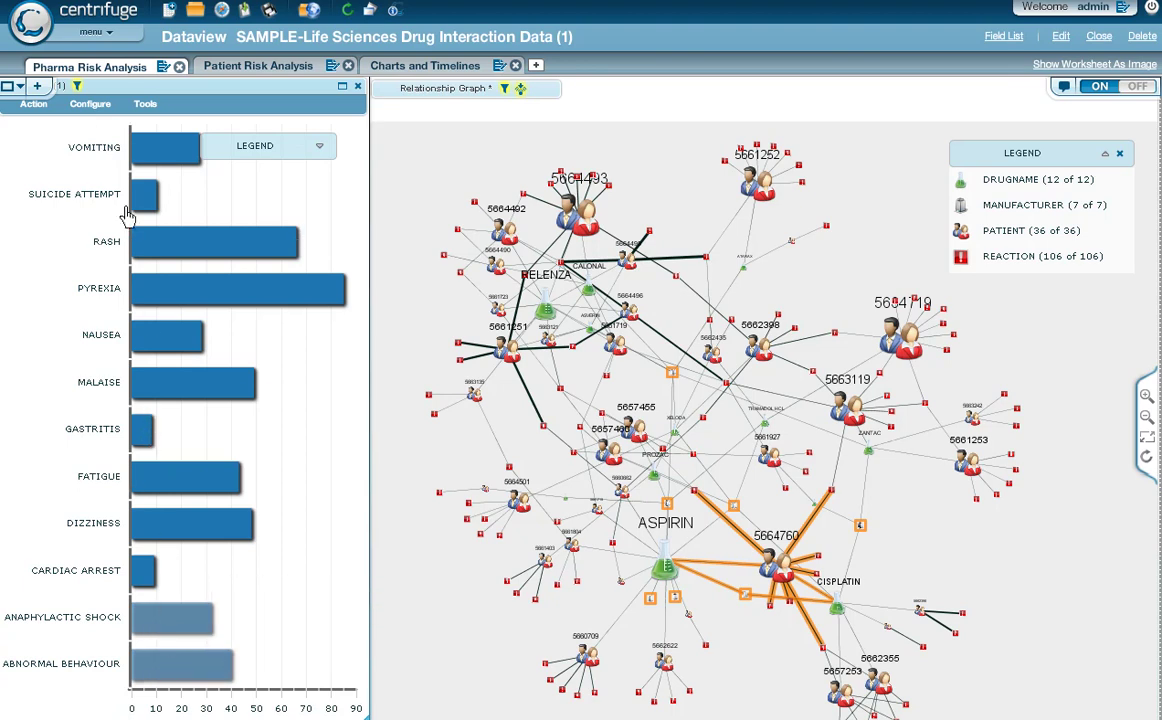
left_click(143, 205)
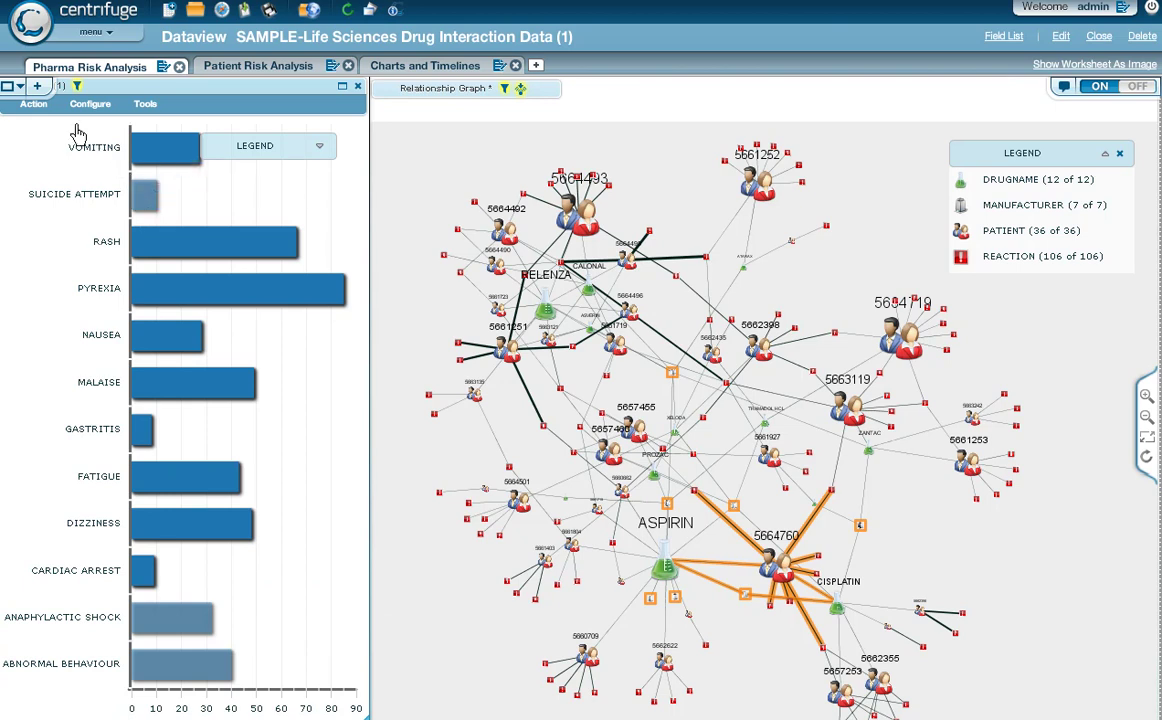
left_click(41, 113)
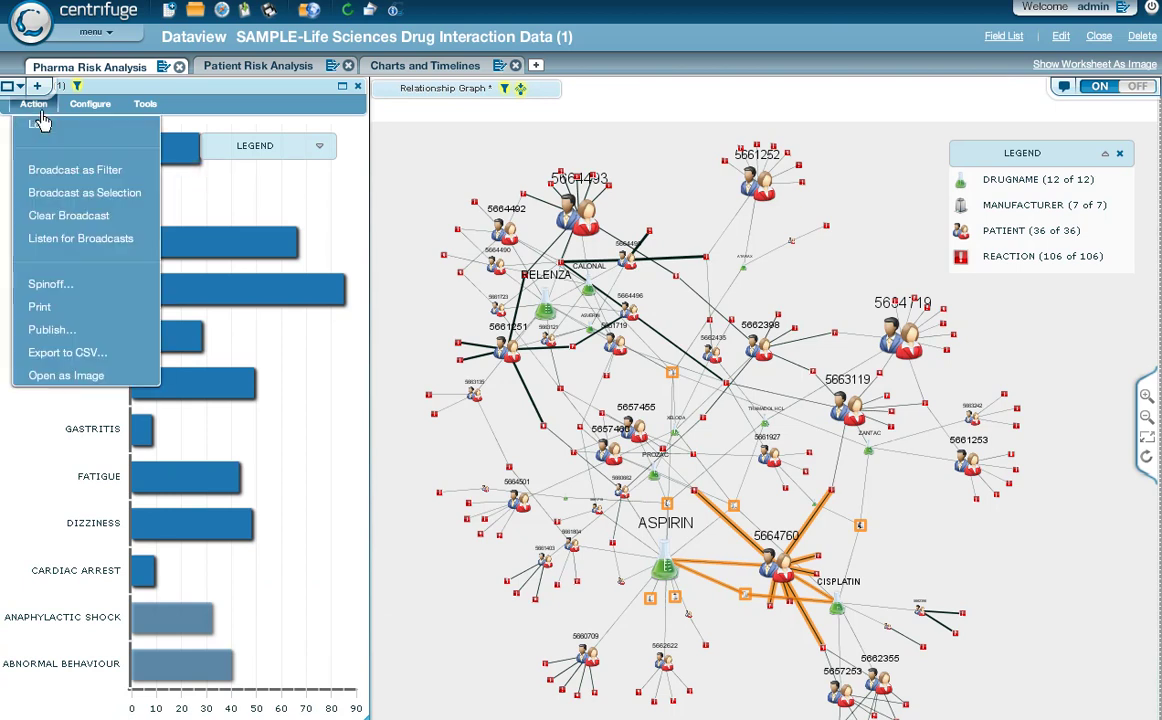
left_click(76, 195)
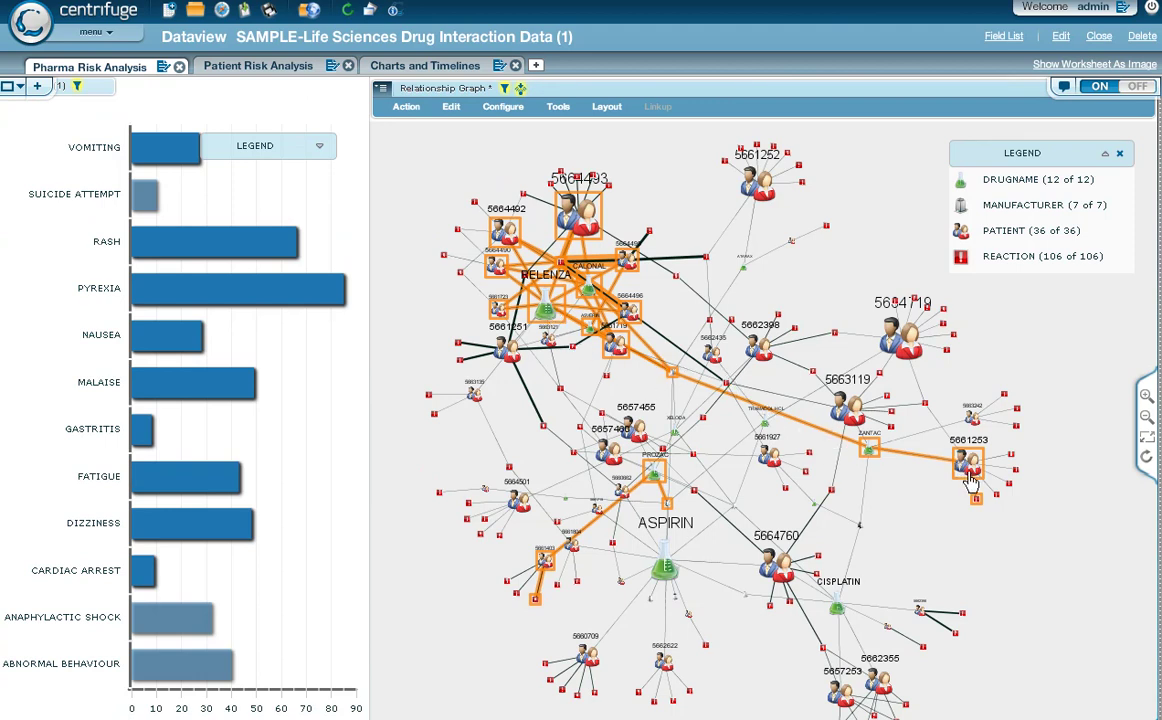
Zoom and pan the graph to the Relenza cluster, nudging one highlighted patient node down-left
mouse_move(970, 480)
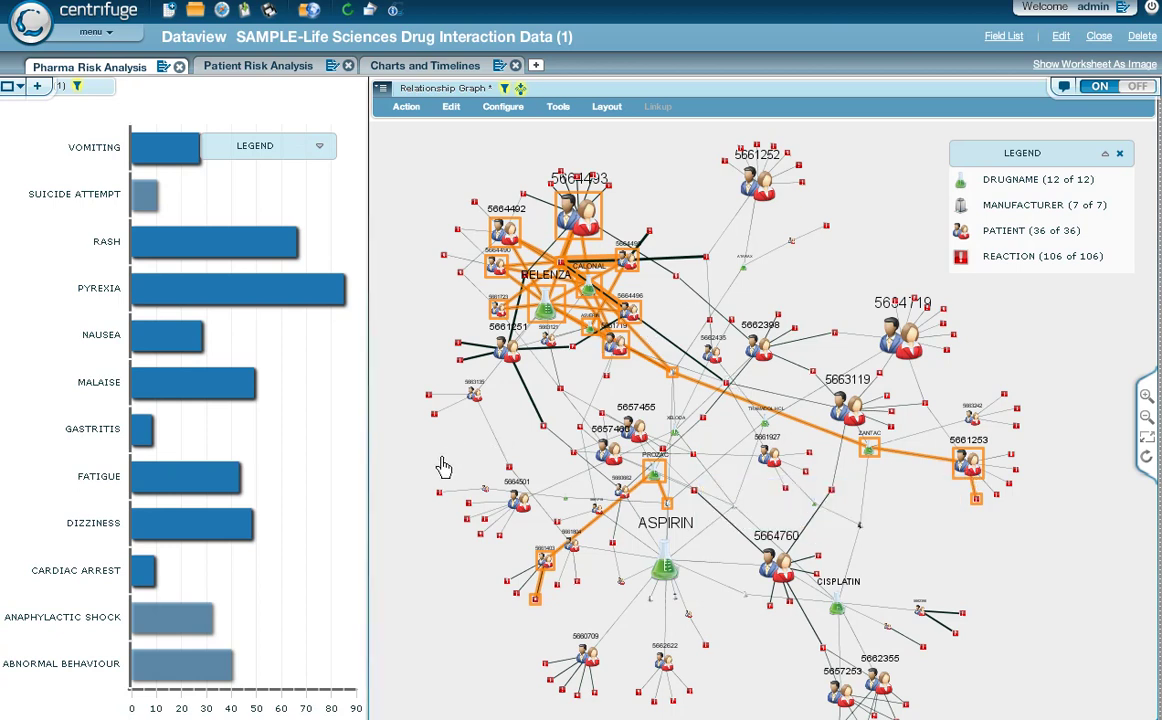
scroll(445, 467, "up", 3)
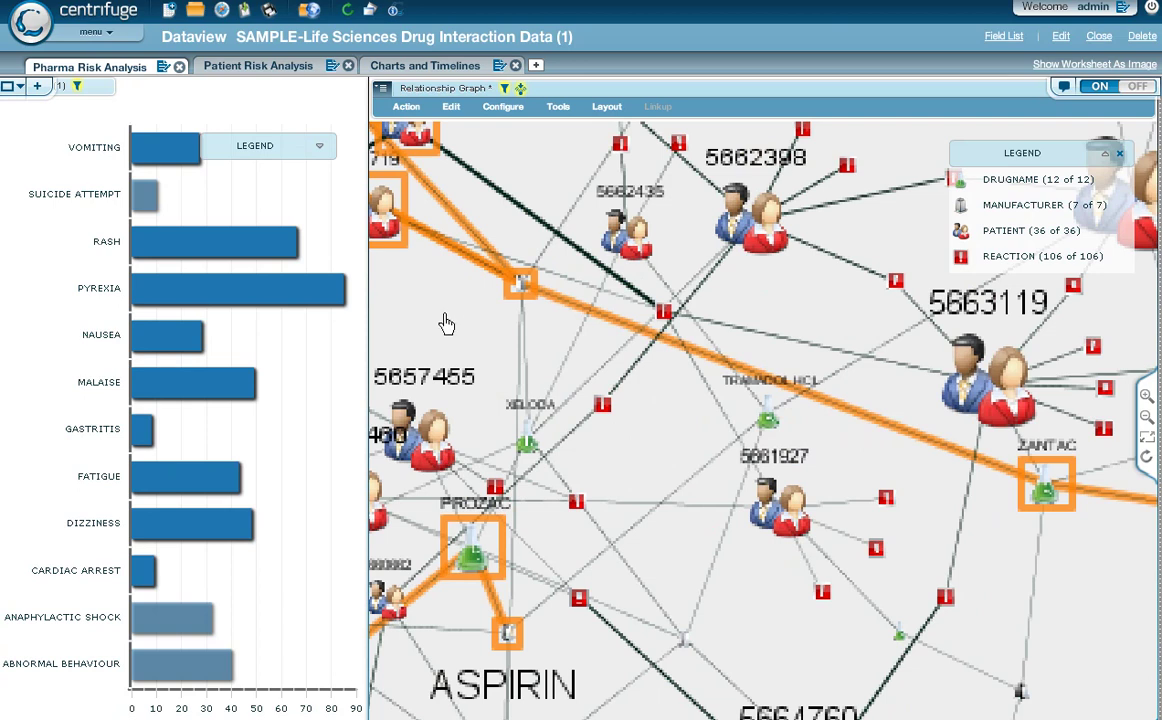
scroll(432, 321, "down", 3)
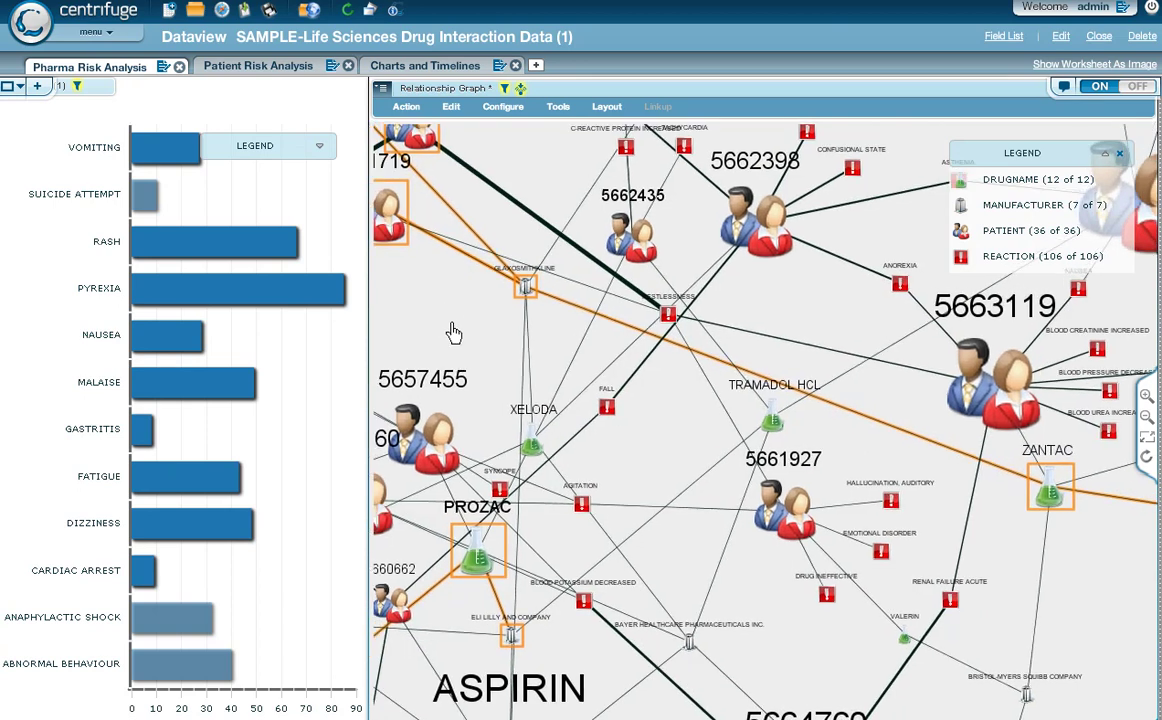
left_click_drag(690, 387, 747, 394)
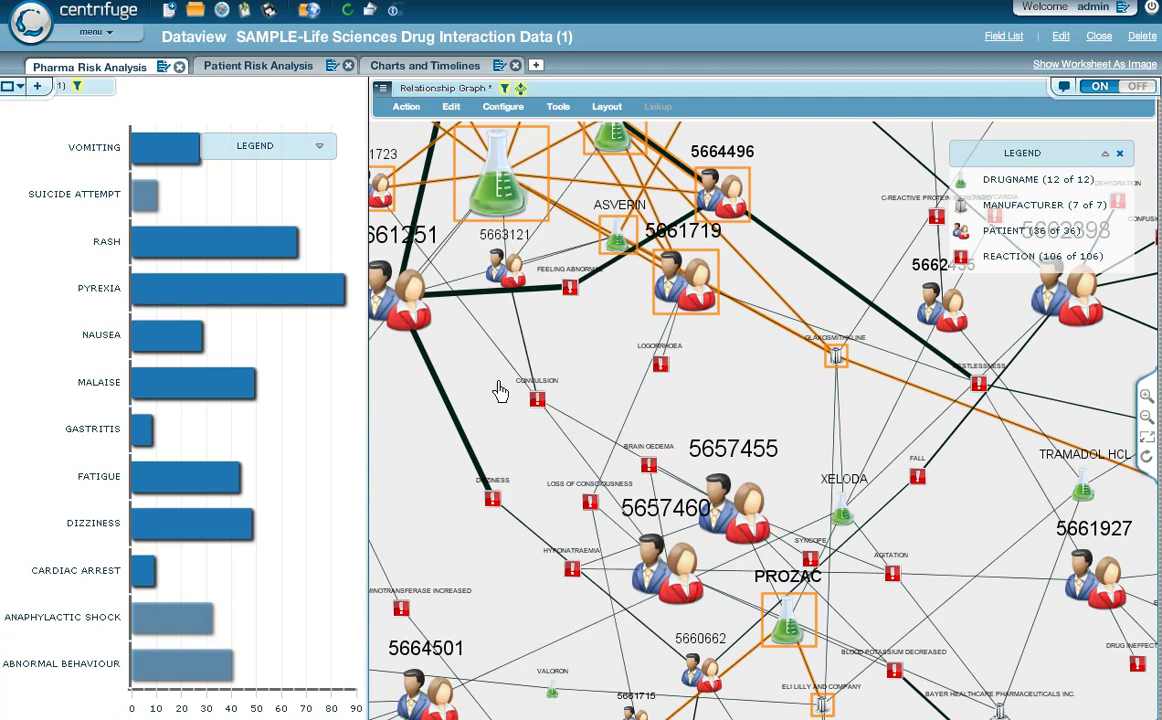
left_click_drag(493, 397, 655, 513)
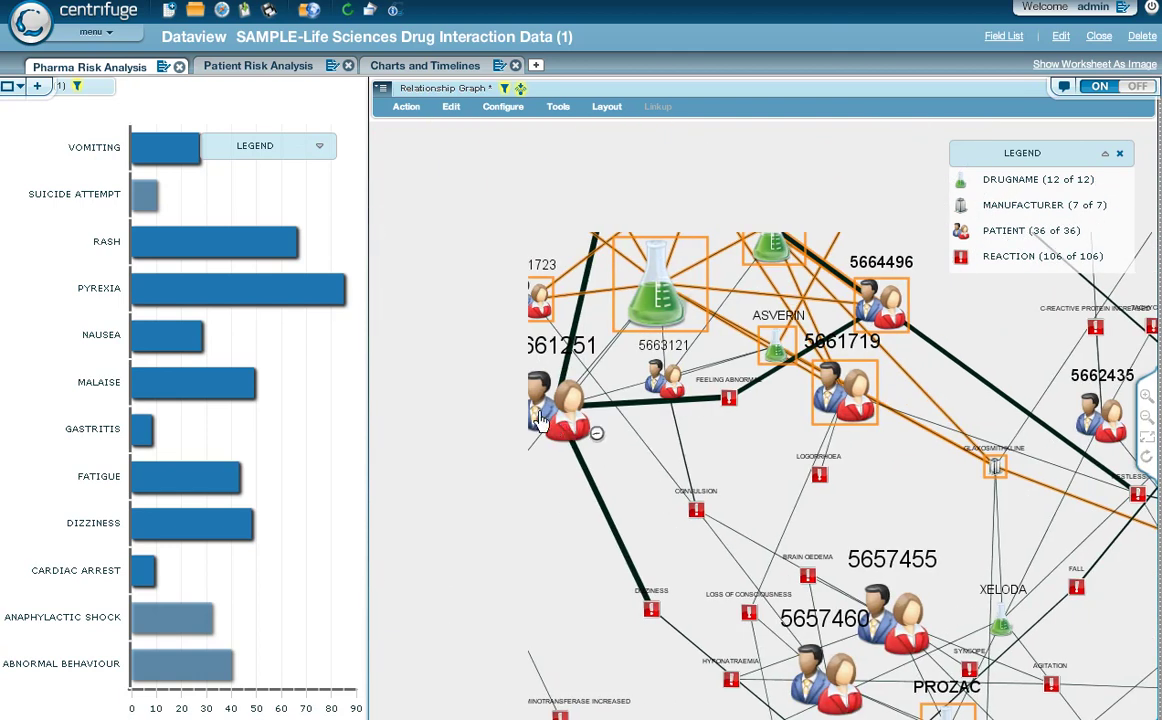
left_click_drag(535, 418, 512, 448)
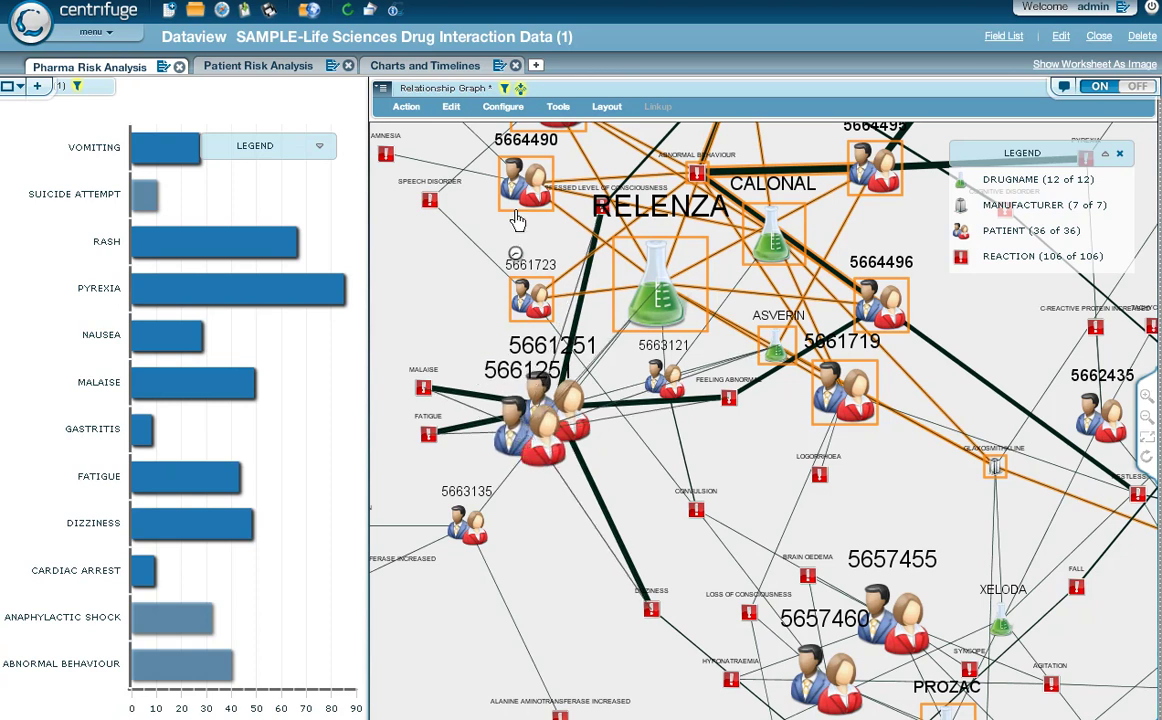
Play the graph's Time Player and pause it at early February 2008
left_click(563, 108)
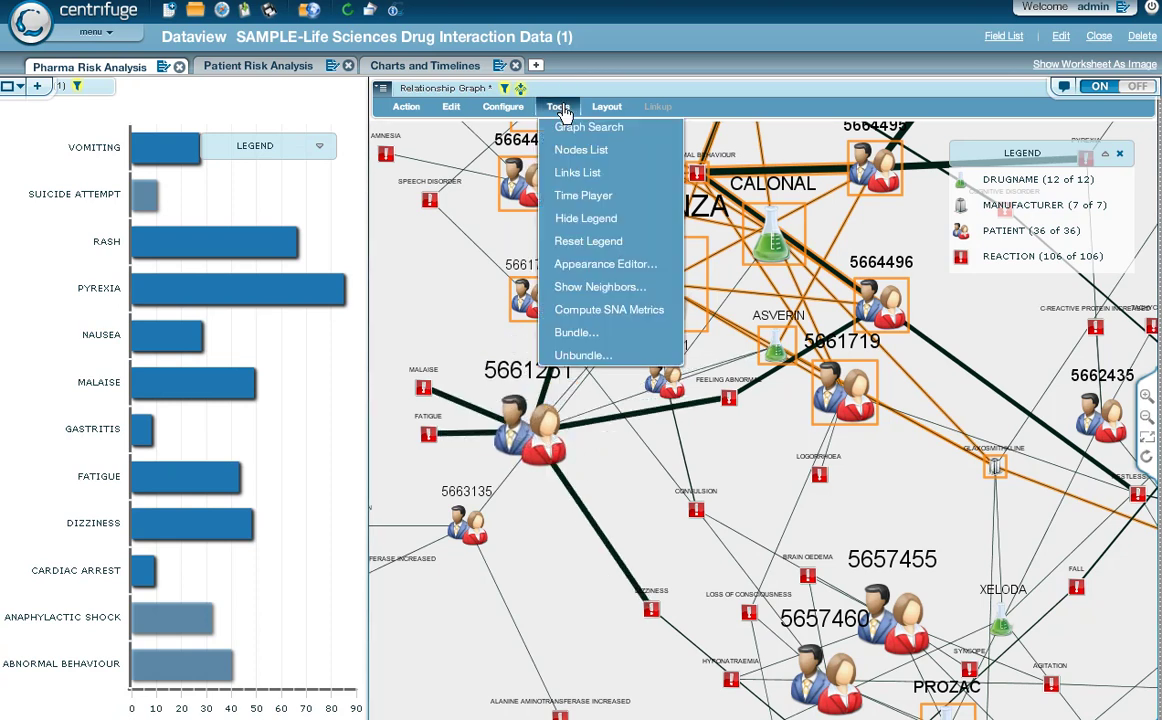
left_click(569, 199)
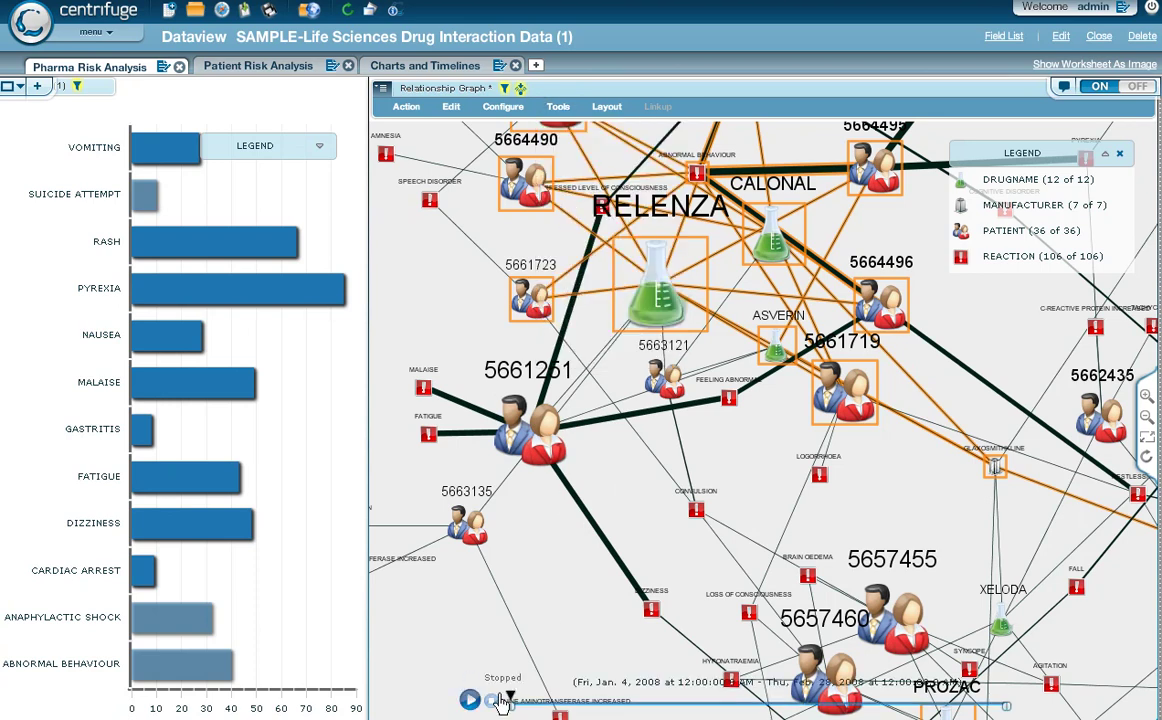
left_click(471, 702)
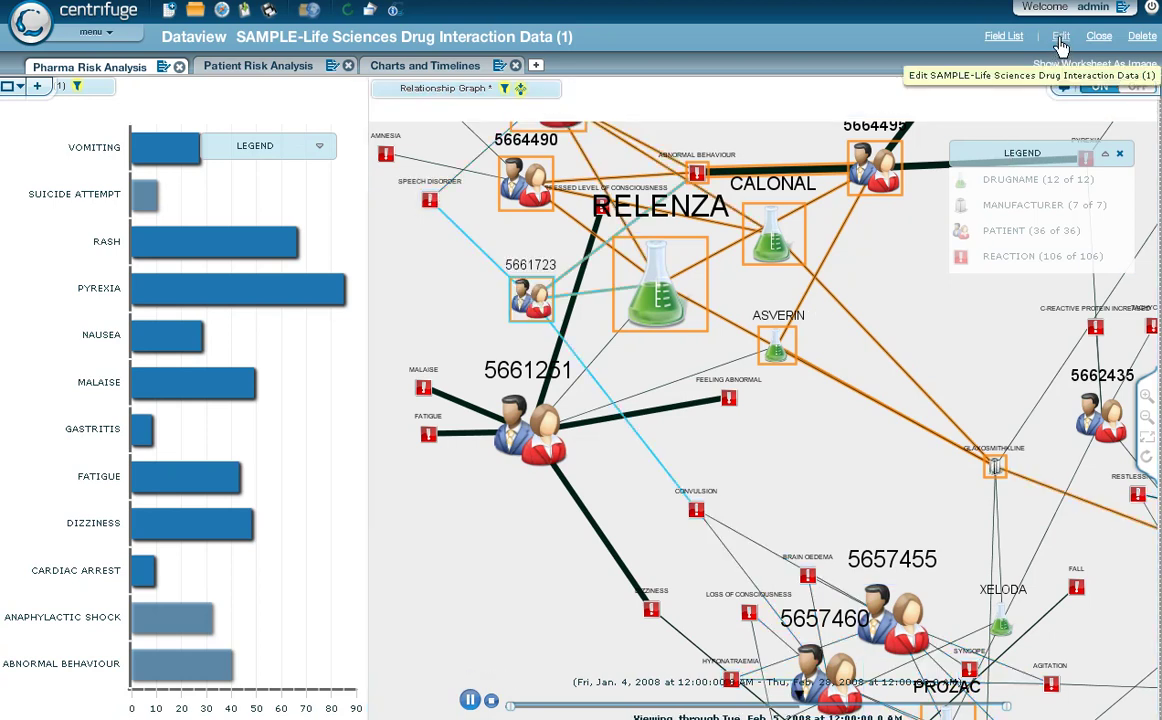
left_click(470, 703)
mouse_move(1136, 26)
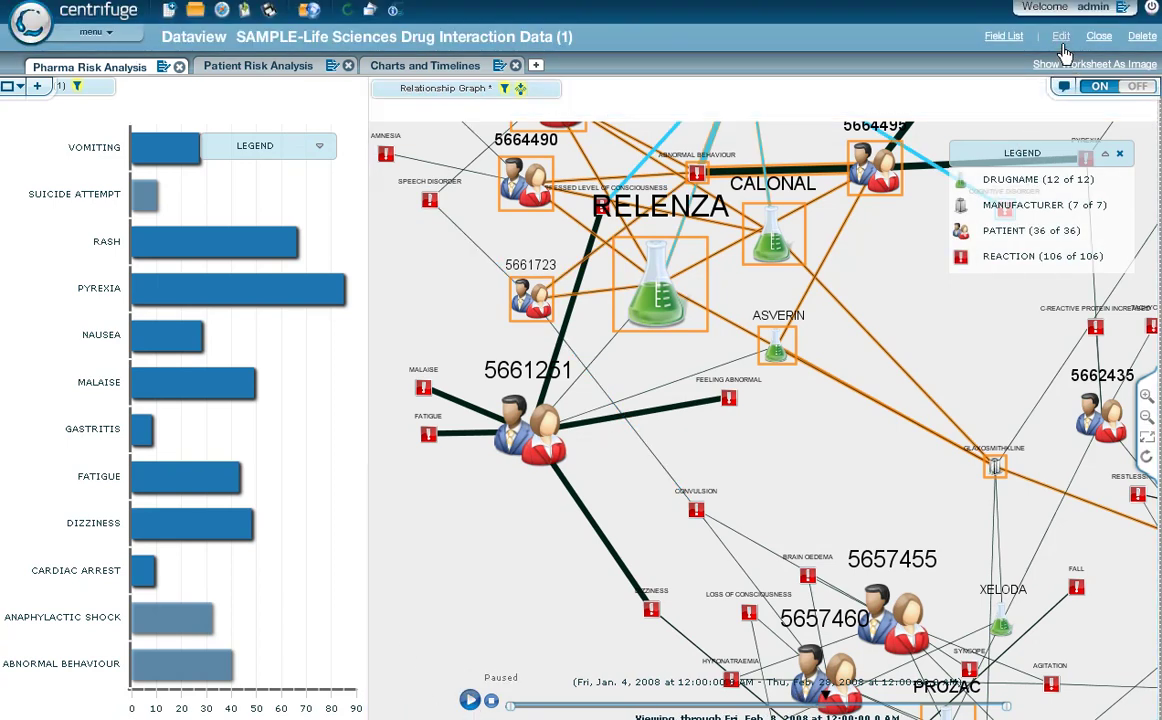
Open the Data Sources Editor to show the Life Science Drug Interactions table from Sample Database.mdb
left_click(1062, 40)
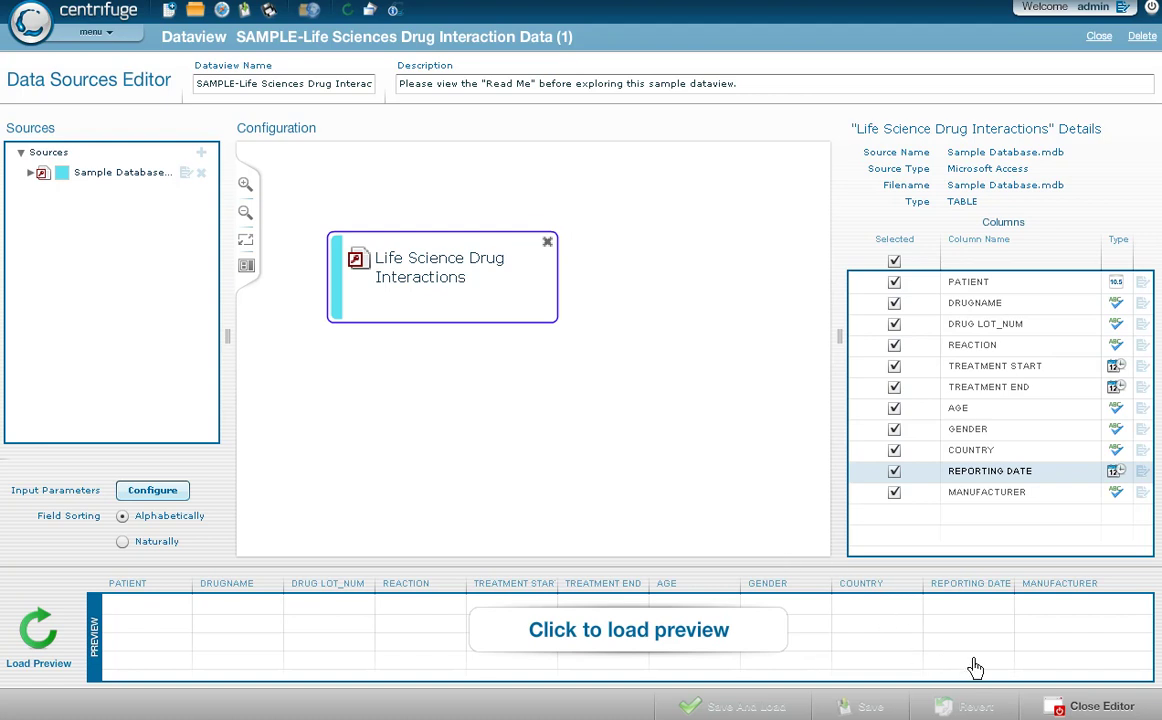
Close the Data Sources Editor and return to the paused Pharma Risk Analysis relationship graph
left_click(1068, 712)
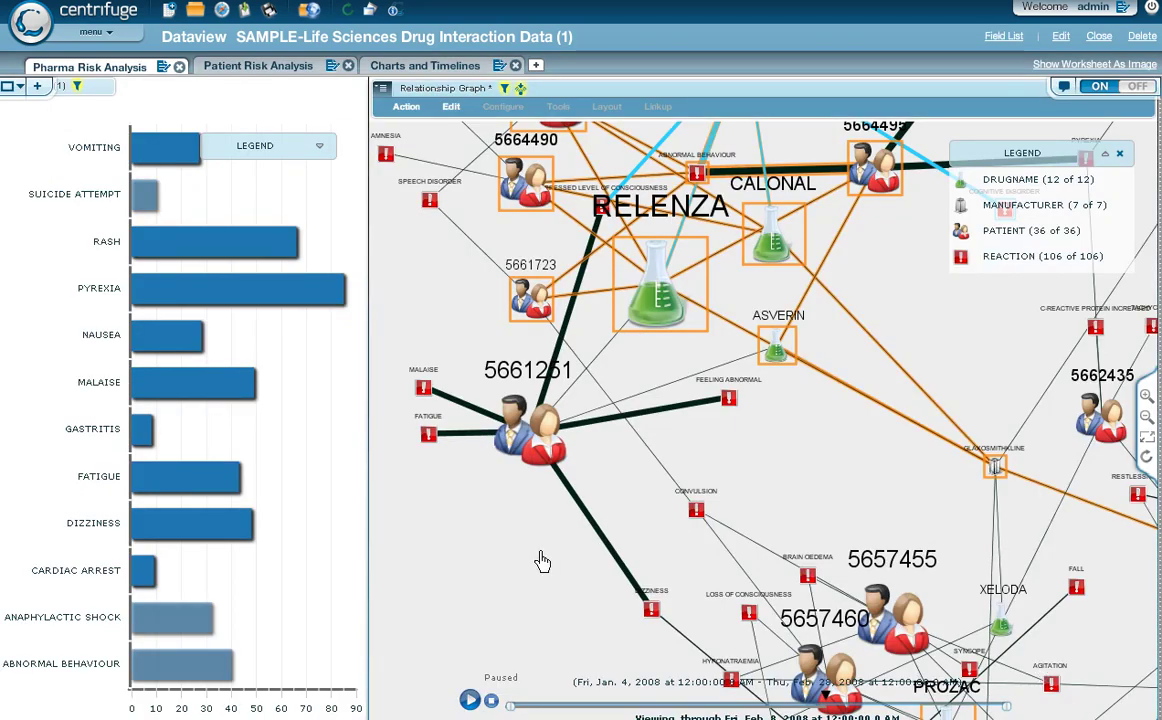
left_click(535, 558)
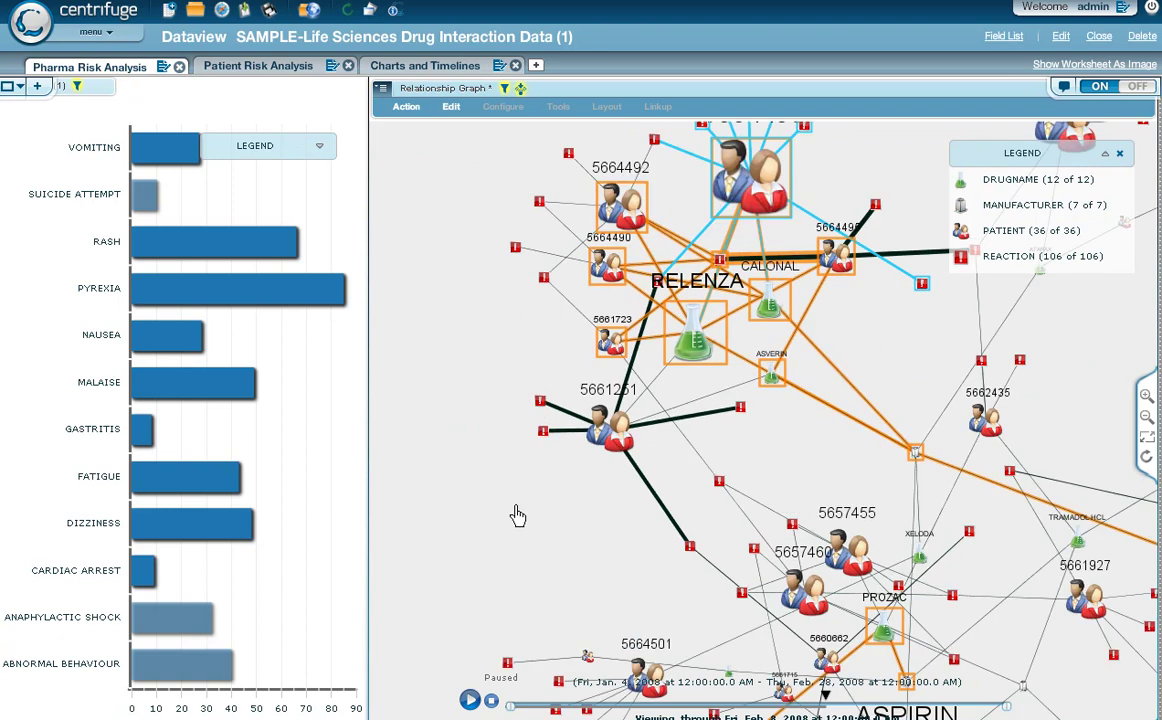